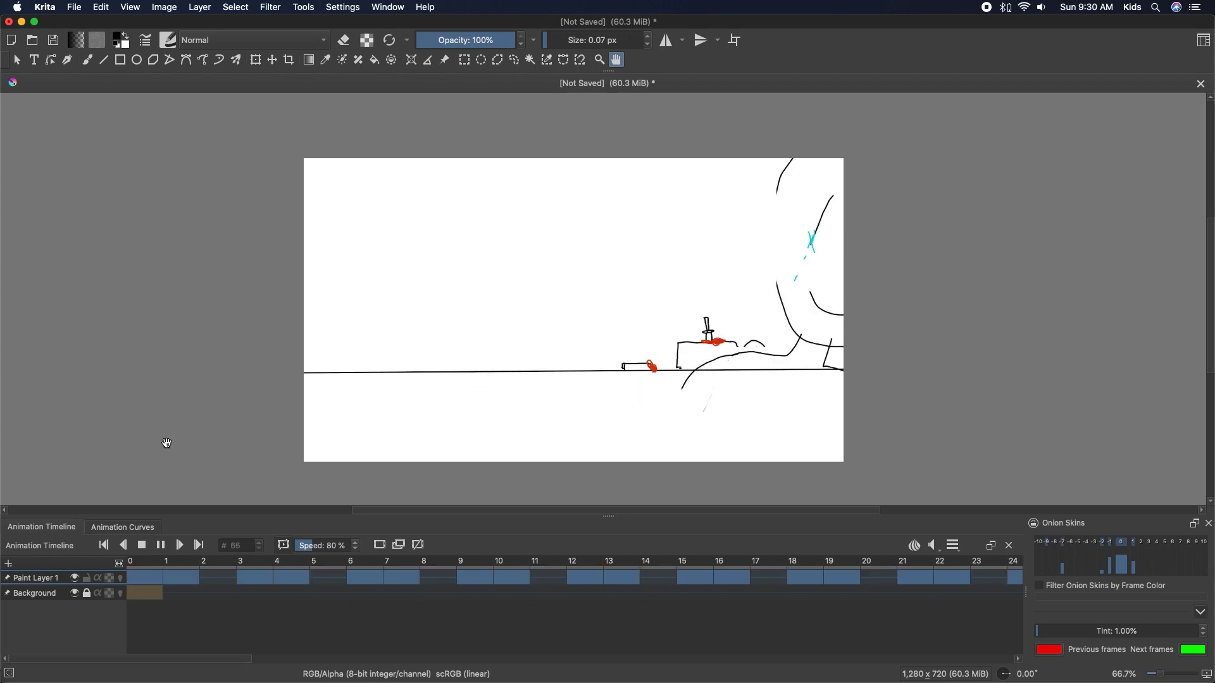
Step from frame 0 through the sword clash, close-up and thxs note to the fallen-figure frames
{"action": "left_click", "coordinate": [141, 546]}
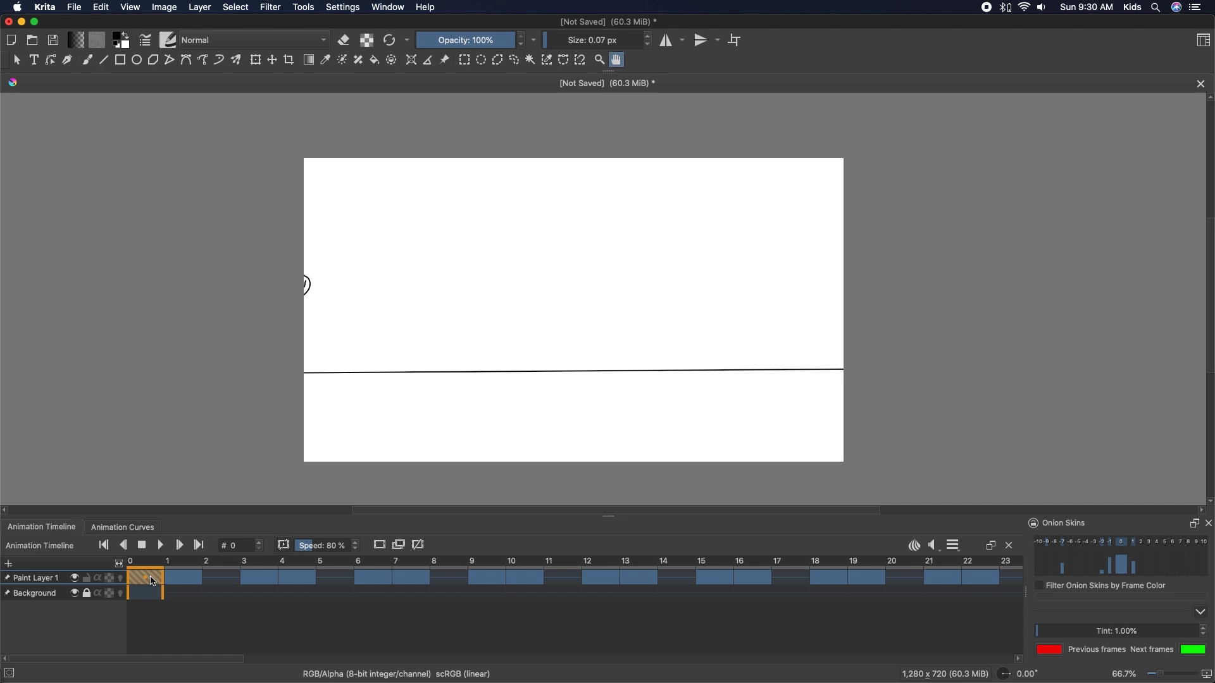
{"action": "key", "text": "Right"}
{"action": "key", "text": "Right"}
{"action": "key", "text": "Right"}
{"action": "key", "text": "Right"}
{"action": "key", "text": "Right"}
{"action": "key", "text": "Right"}
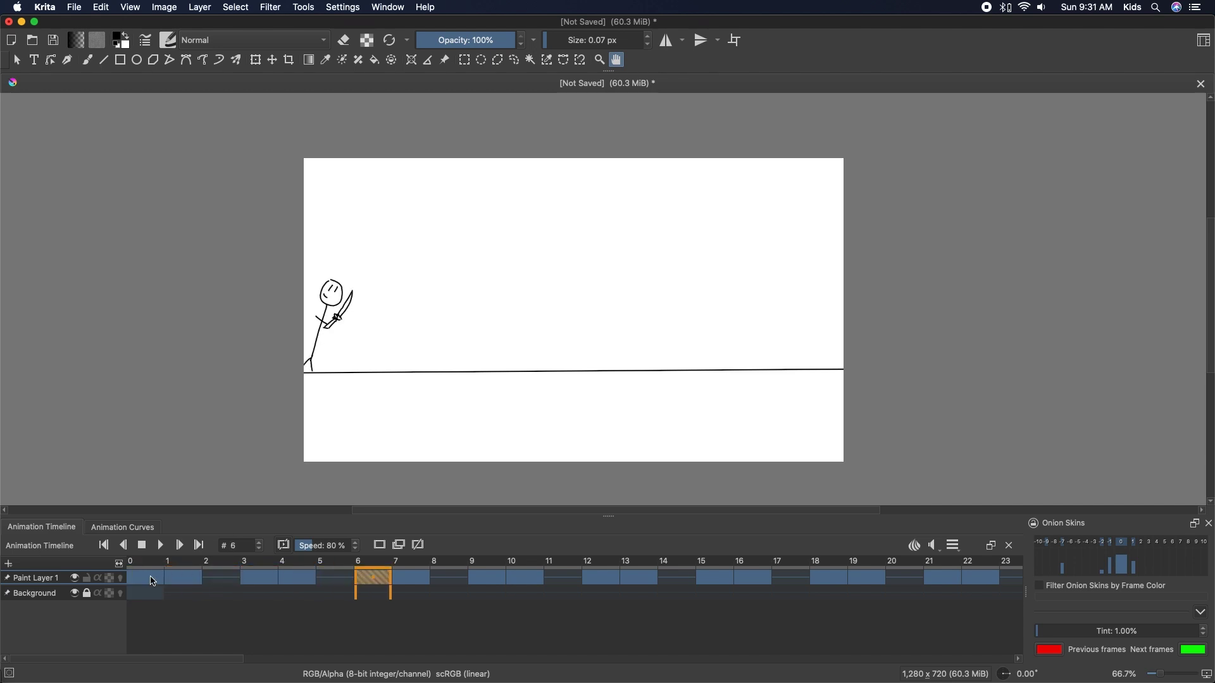
{"action": "key", "text": "Right"}
{"action": "key", "text": "Right"}
{"action": "key", "text": "Right"}
{"action": "key", "text": "Right"}
{"action": "key", "text": "Right"}
{"action": "key", "text": "Right"}
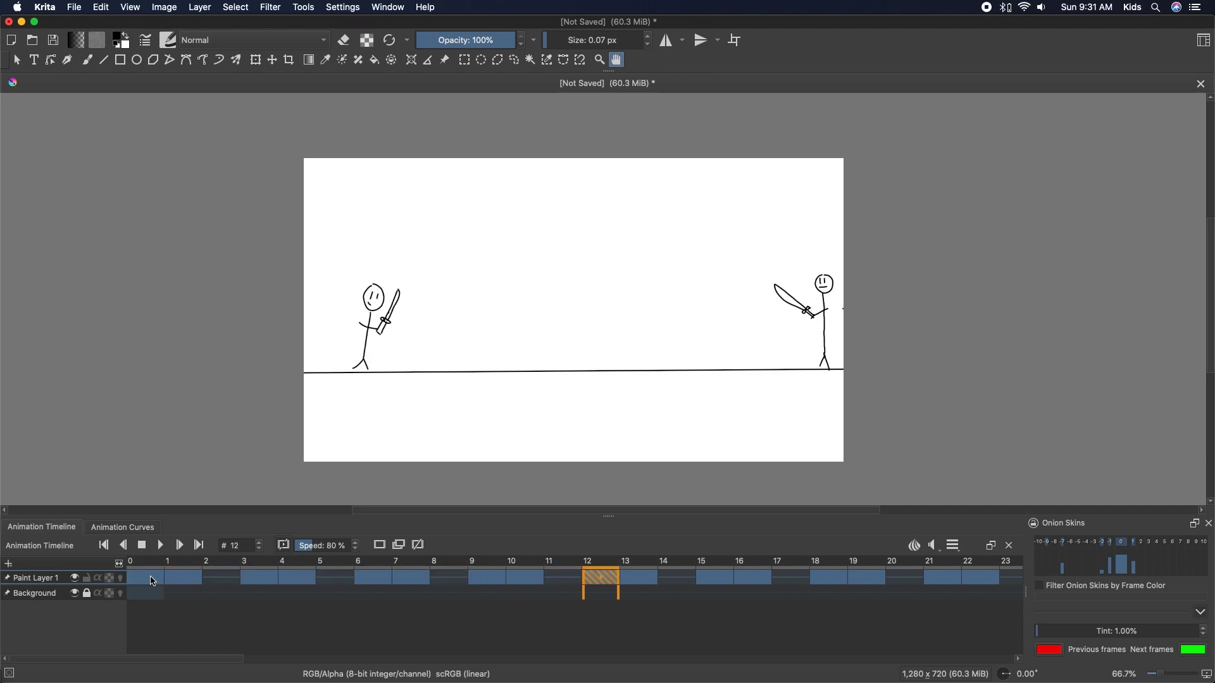
{"action": "key", "text": "Right"}
{"action": "key", "text": "Right"}
{"action": "key", "text": "Right"}
{"action": "key", "text": "Right"}
{"action": "key", "text": "Right"}
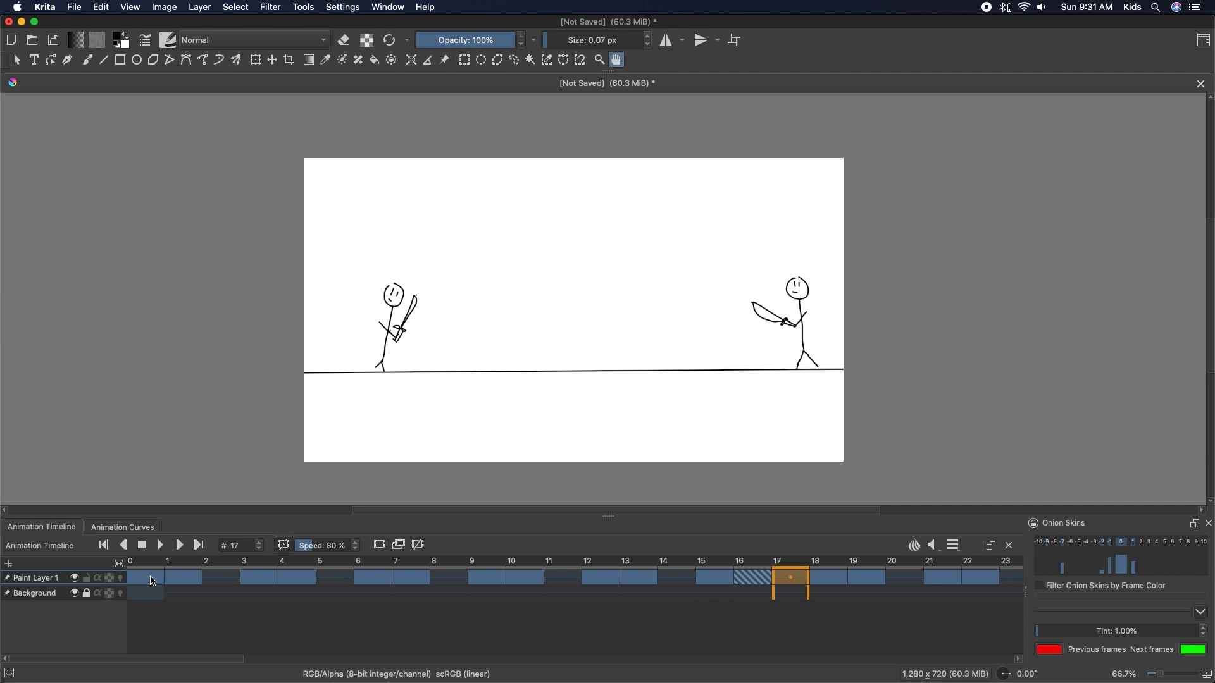
{"action": "key", "text": "Right"}
{"action": "key", "text": "Right"}
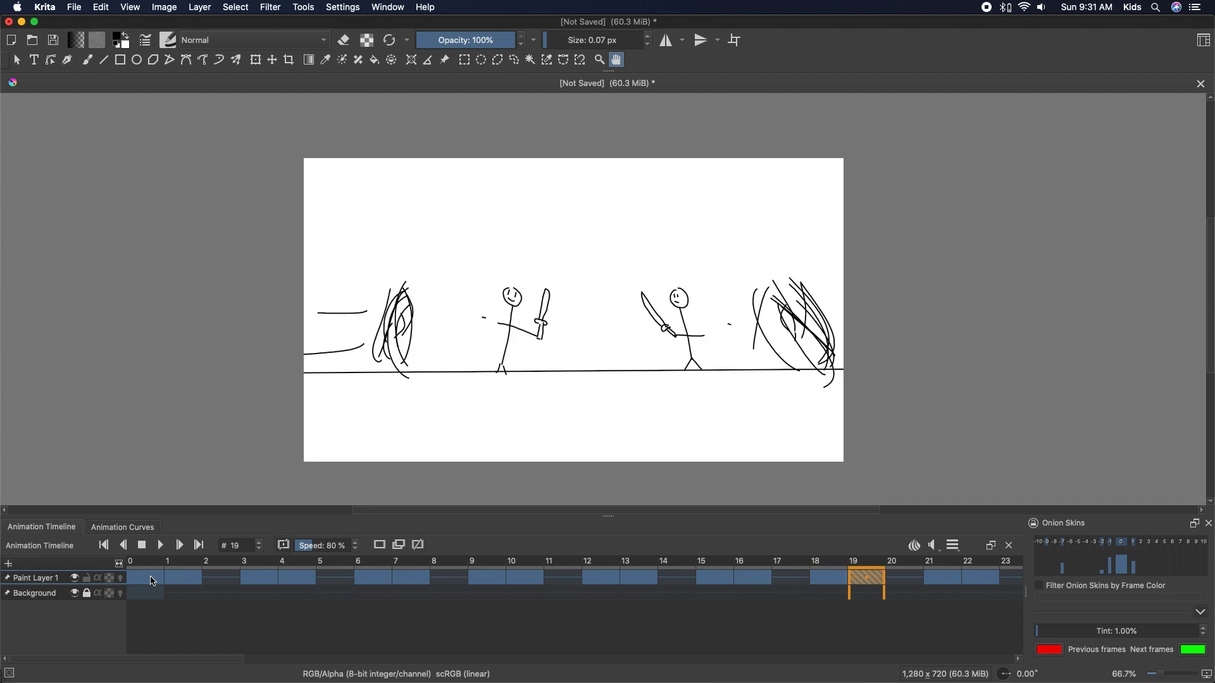
{"action": "key", "text": "Right"}
{"action": "key", "text": "Right"}
{"action": "key", "text": "Right"}
{"action": "key", "text": "Right"}
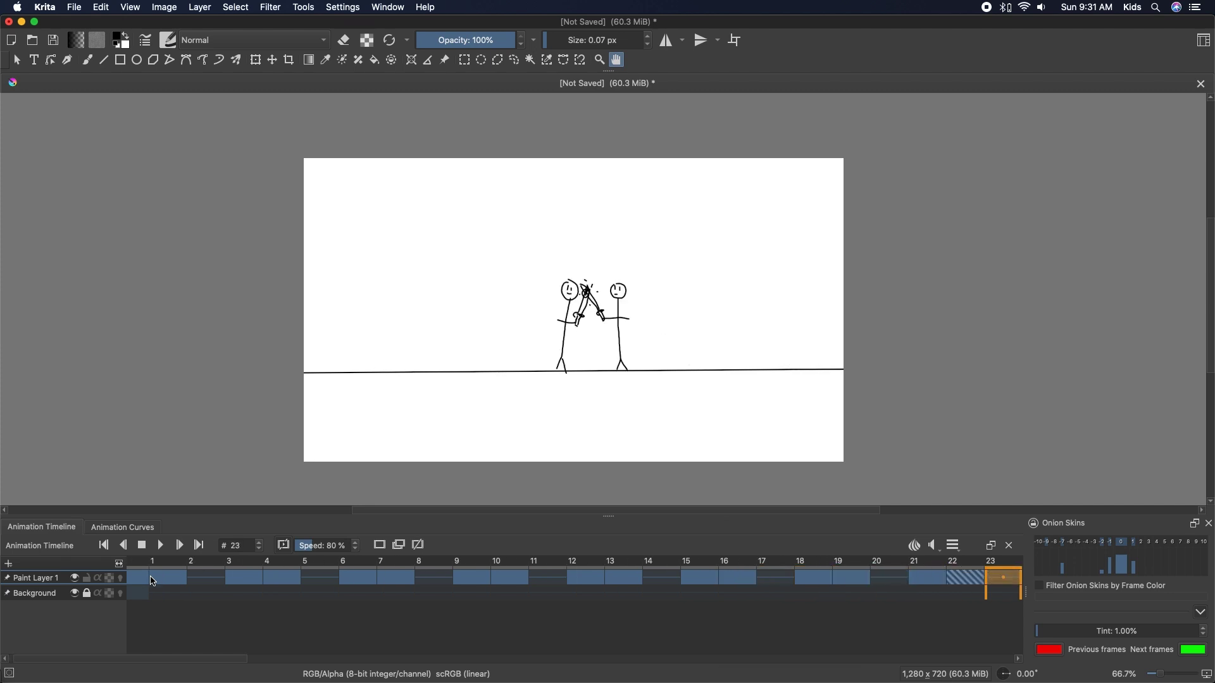
{"action": "key", "text": "Right"}
{"action": "key", "text": "Right"}
{"action": "key", "text": "Right"}
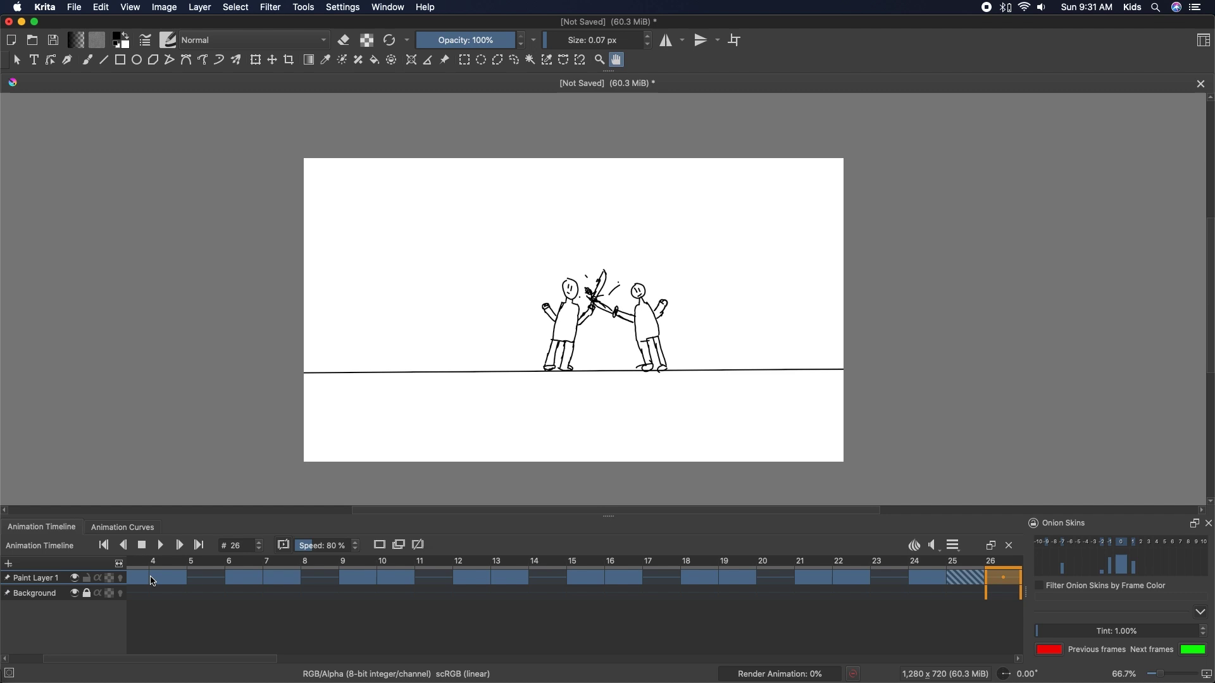
{"action": "key", "text": "Right"}
{"action": "key", "text": "Right"}
{"action": "key", "text": "Right"}
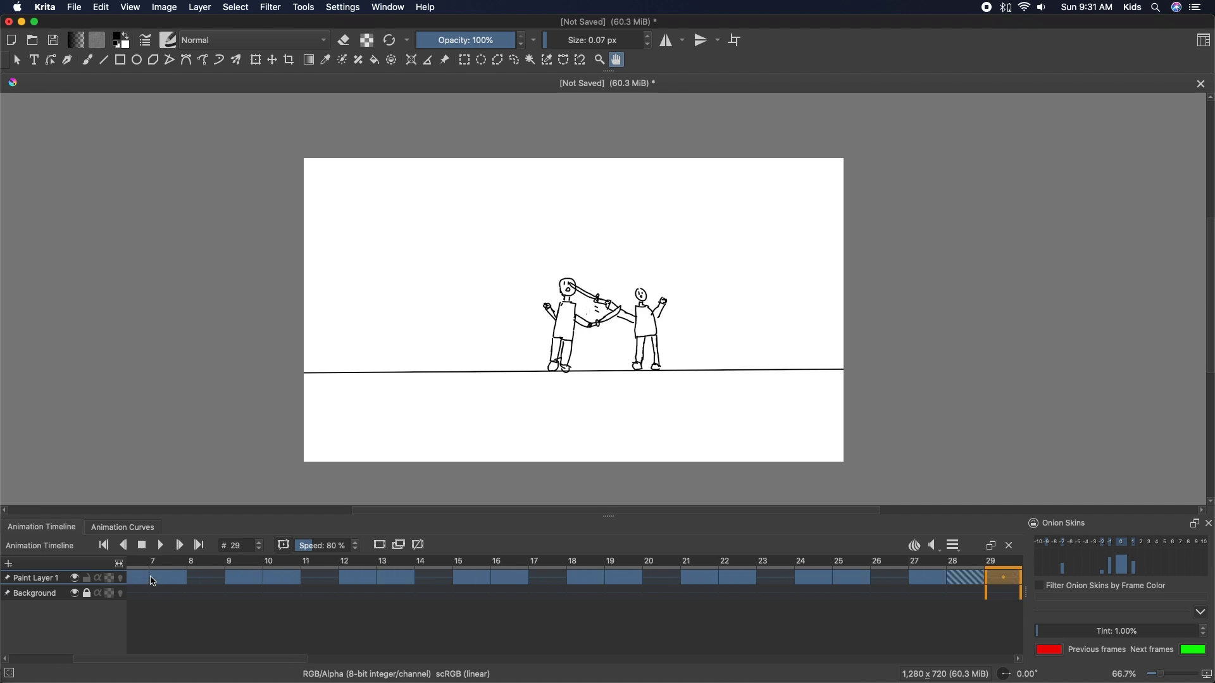
{"action": "key", "text": "Right"}
{"action": "key", "text": "Right"}
{"action": "key", "text": "Right"}
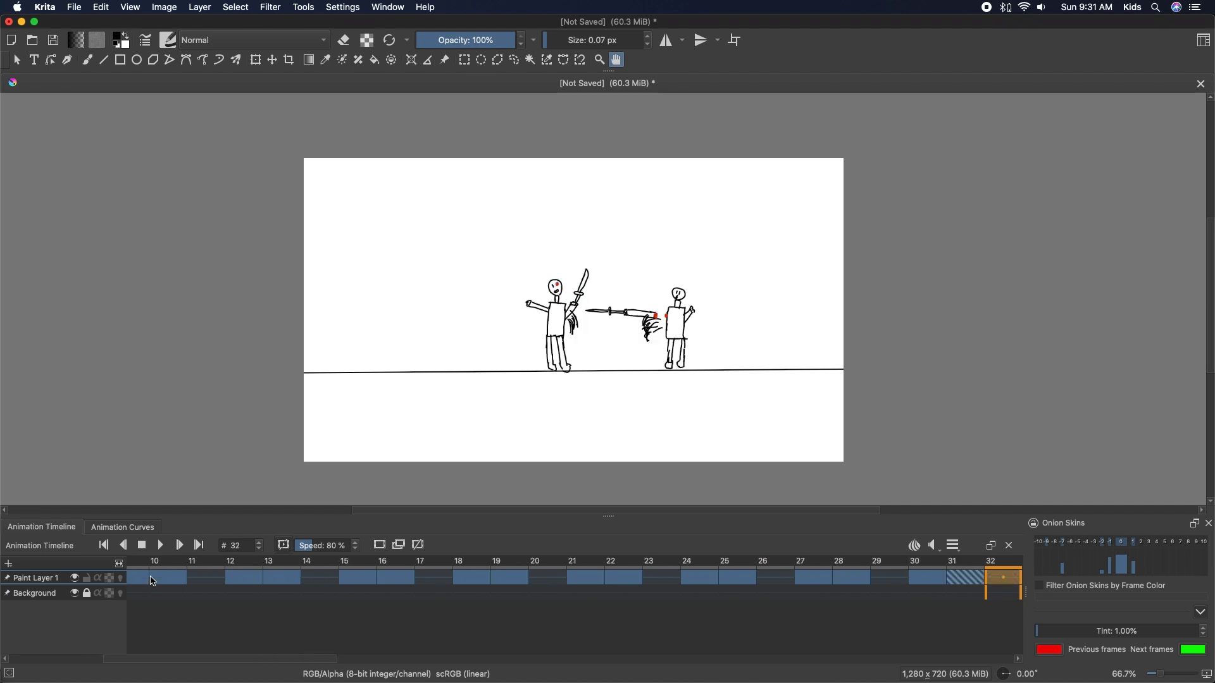
{"action": "key", "text": "Right"}
{"action": "key", "text": "Right"}
{"action": "key", "text": "Right"}
{"action": "key", "text": "Right"}
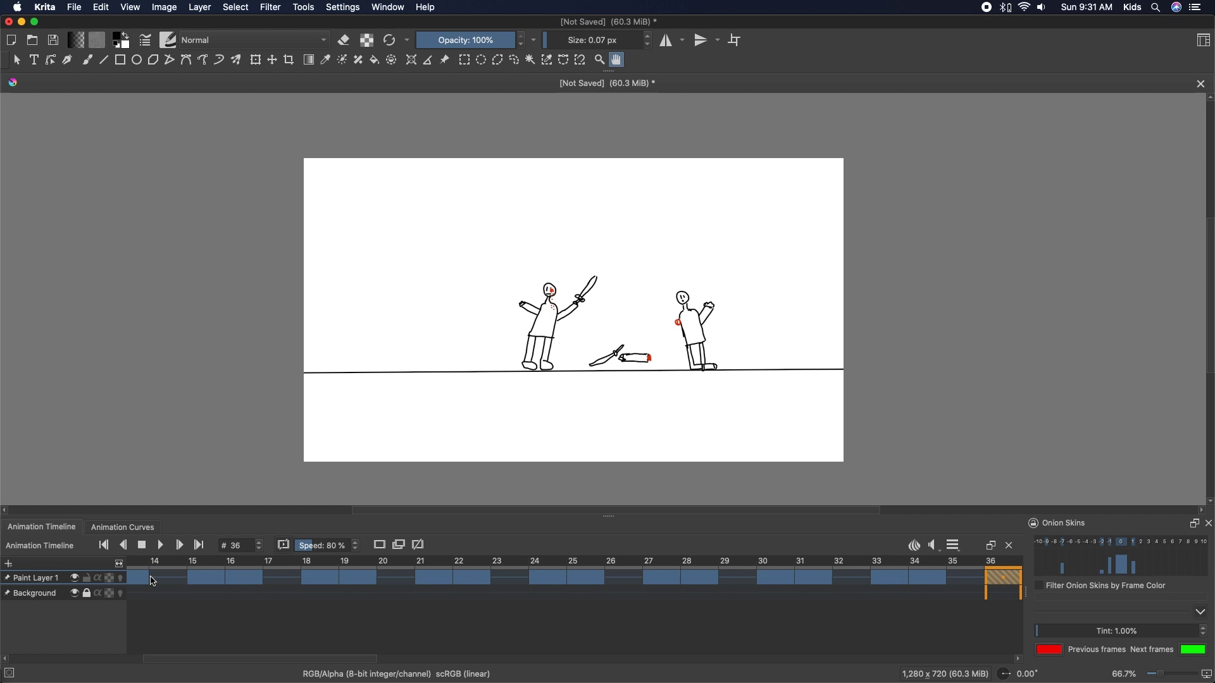
{"action": "key", "text": "Right"}
{"action": "key", "text": "Right"}
{"action": "key", "text": "Right"}
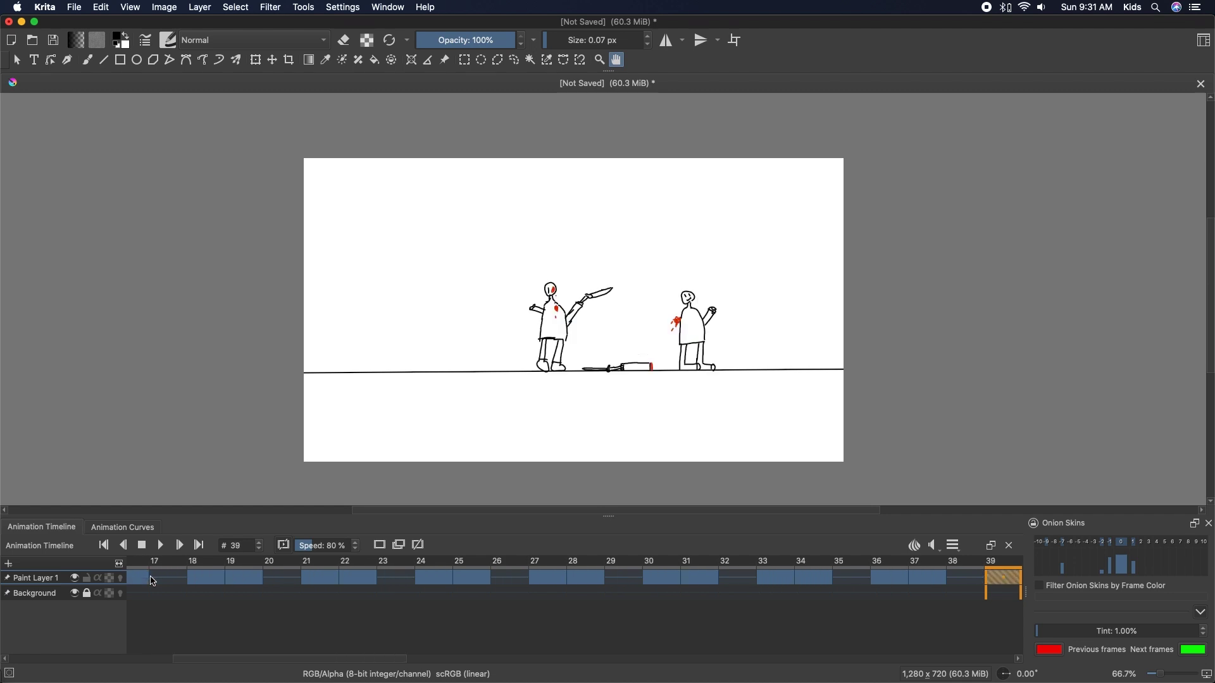
{"action": "key", "text": "Right"}
{"action": "key", "text": "Right"}
{"action": "key", "text": "Right"}
{"action": "key", "text": "Right"}
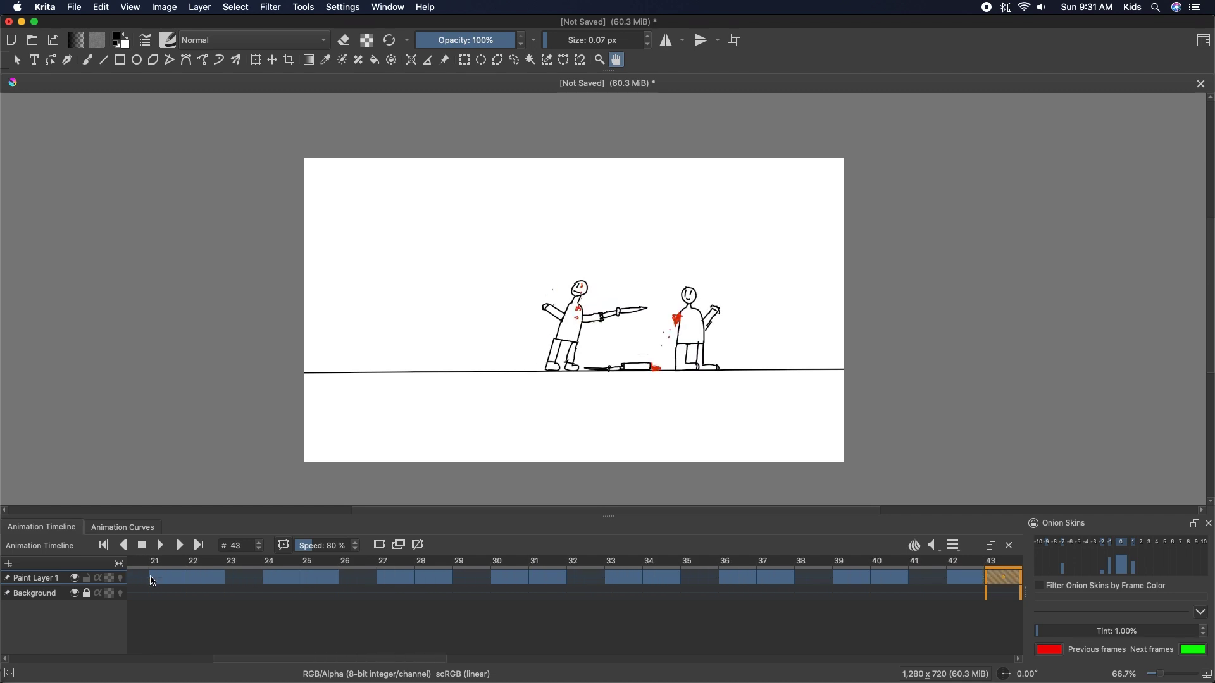
{"action": "key", "text": "Right"}
{"action": "key", "text": "Right"}
{"action": "key", "text": "Right"}
{"action": "key", "text": "Right"}
{"action": "key", "text": "Right"}
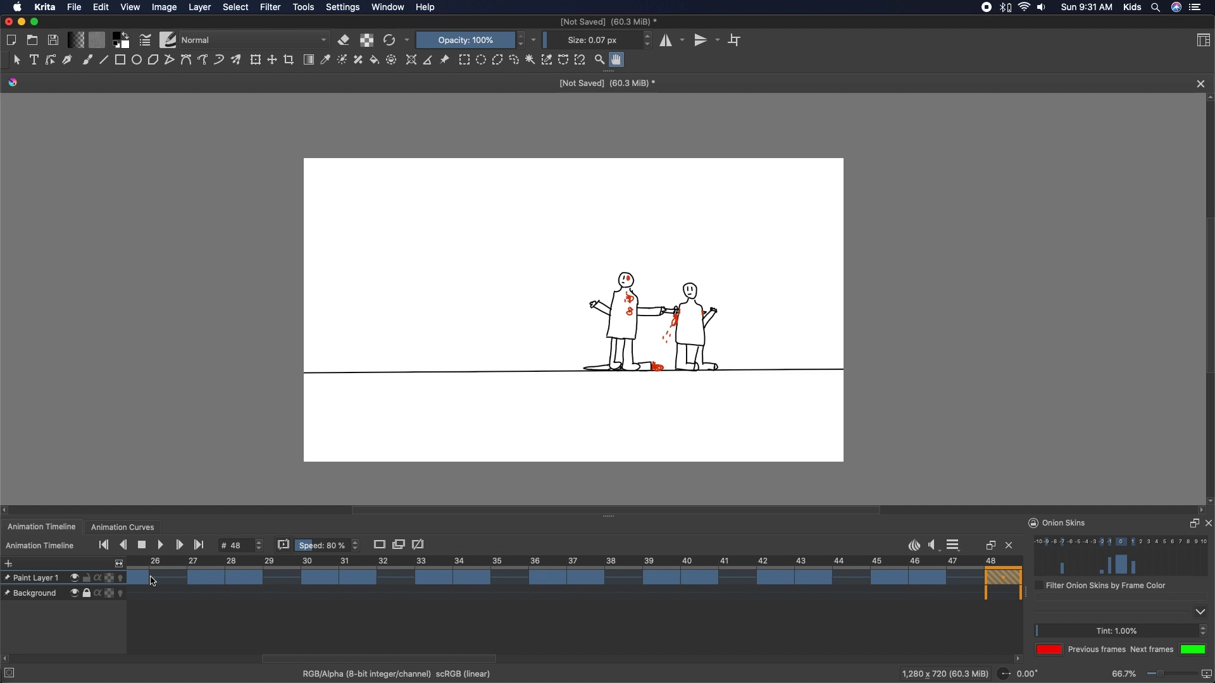
{"action": "key", "text": "Right"}
{"action": "key", "text": "Right"}
{"action": "key", "text": "Right"}
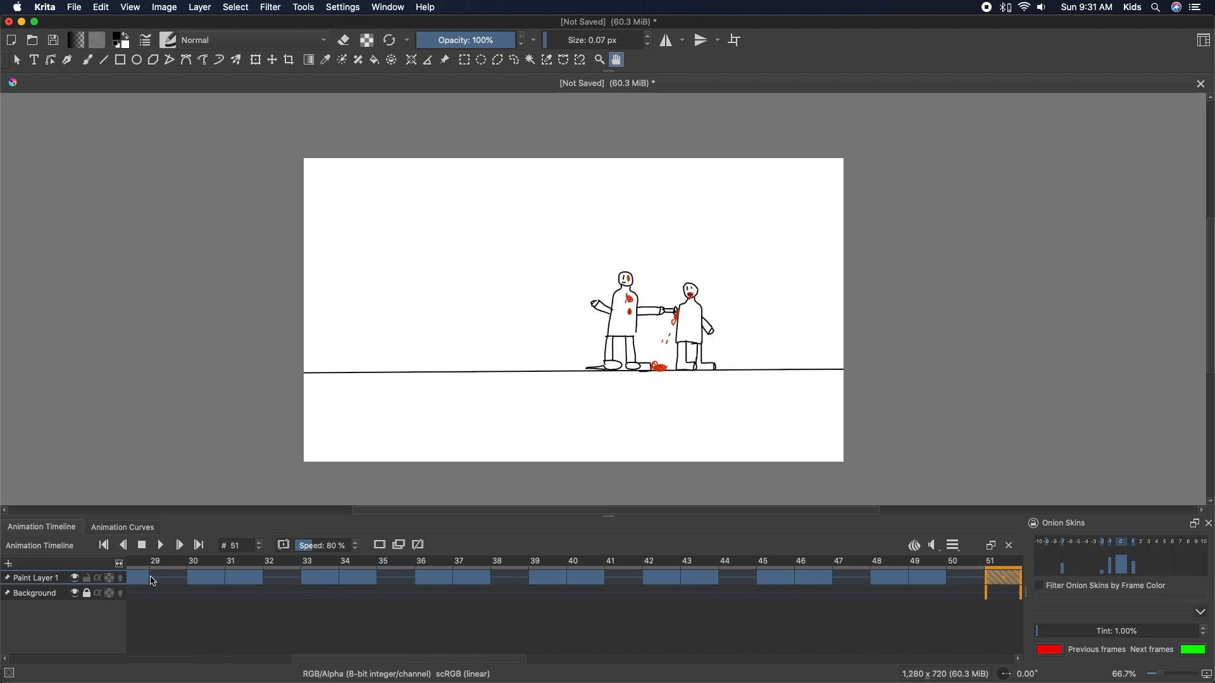
{"action": "key", "text": "Right"}
{"action": "key", "text": "Right"}
{"action": "key", "text": "Right"}
{"action": "key", "text": "Right"}
{"action": "key", "text": "Right"}
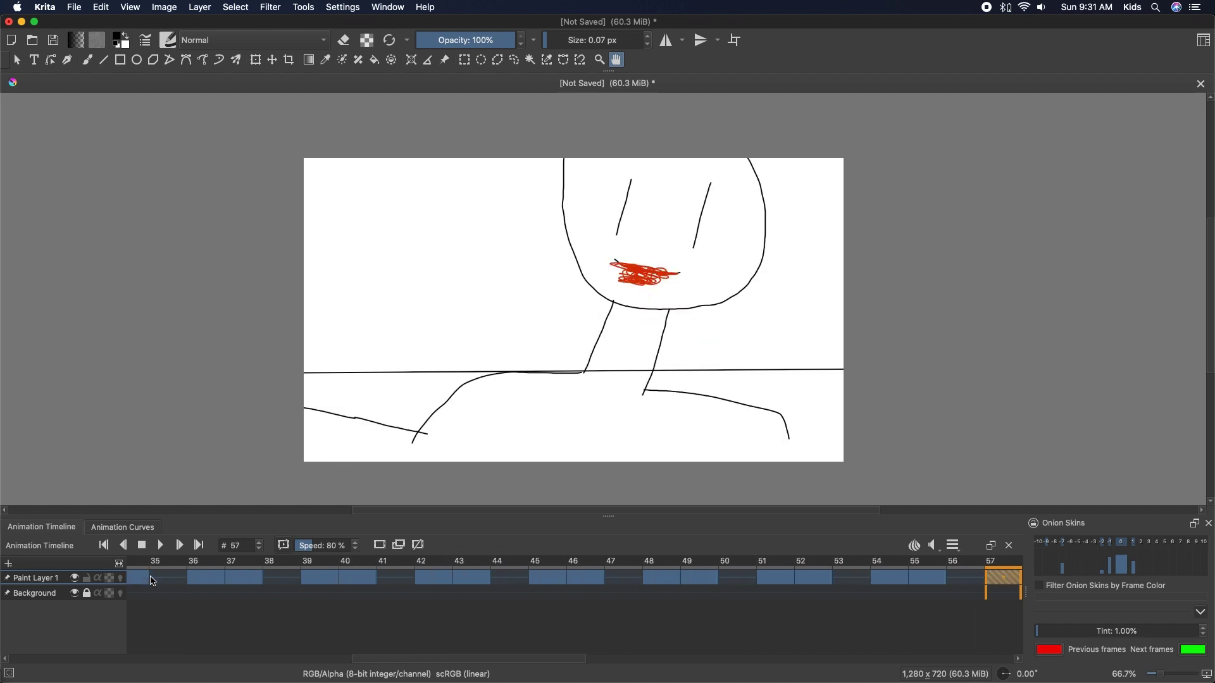
{"action": "key", "text": "Right"}
{"action": "key", "text": "Right"}
{"action": "key", "text": "Right"}
{"action": "key", "text": "Right"}
{"action": "key", "text": "Right"}
{"action": "key", "text": "Right"}
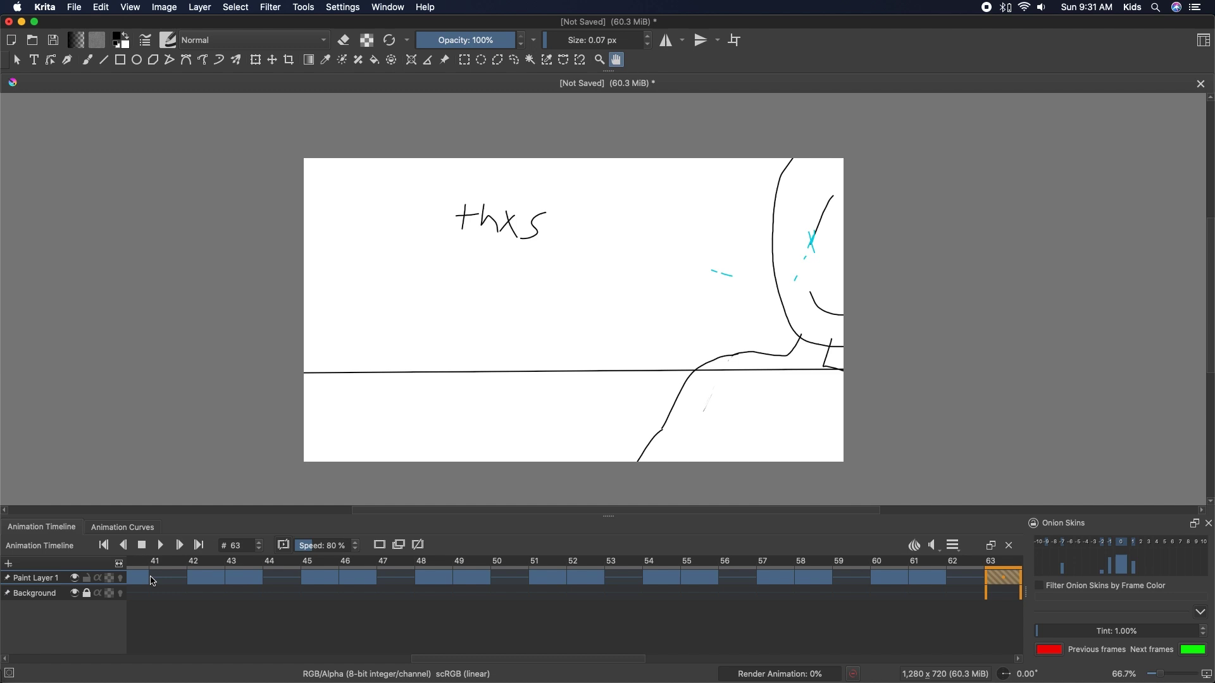
{"action": "key", "text": "Right"}
{"action": "key", "text": "Right"}
{"action": "key", "text": "Right"}
{"action": "key", "text": "Right"}
{"action": "key", "text": "Right"}
{"action": "key", "text": "Right"}
{"action": "key", "text": "Right"}
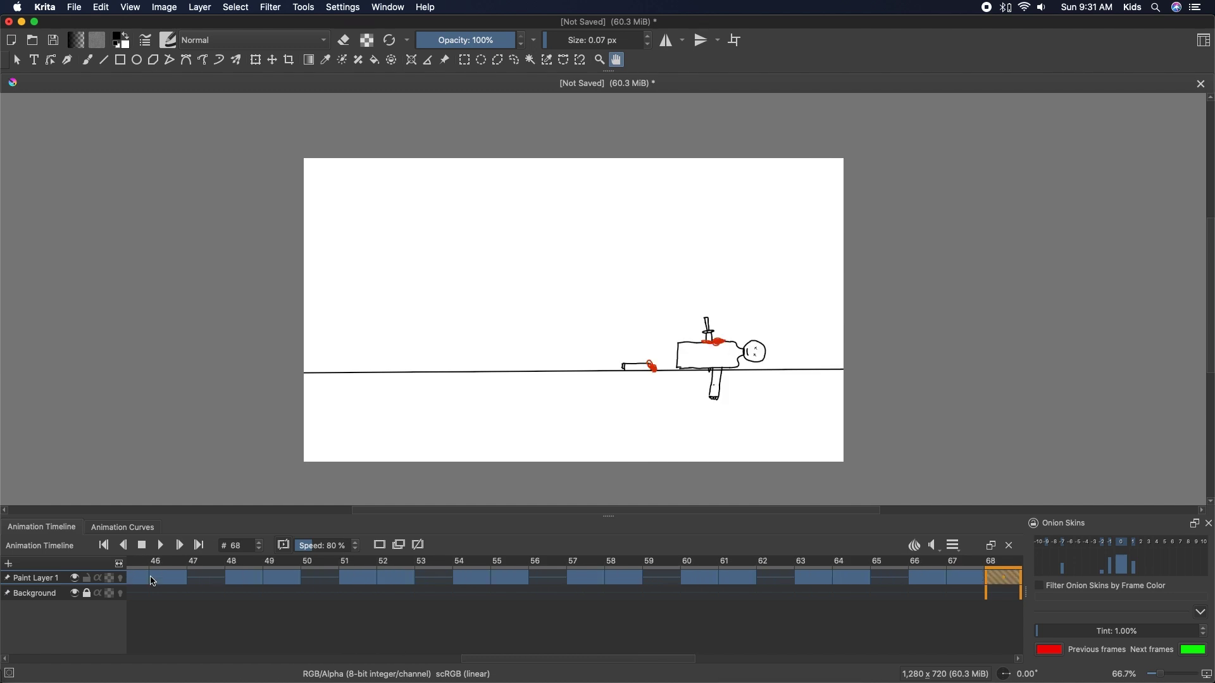
{"action": "key", "text": "Right"}
{"action": "key", "text": "Right"}
{"action": "key", "text": "Right"}
{"action": "key", "text": "Right"}
{"action": "key", "text": "Right"}
{"action": "key", "text": "Right"}
{"action": "key", "text": "Right"}
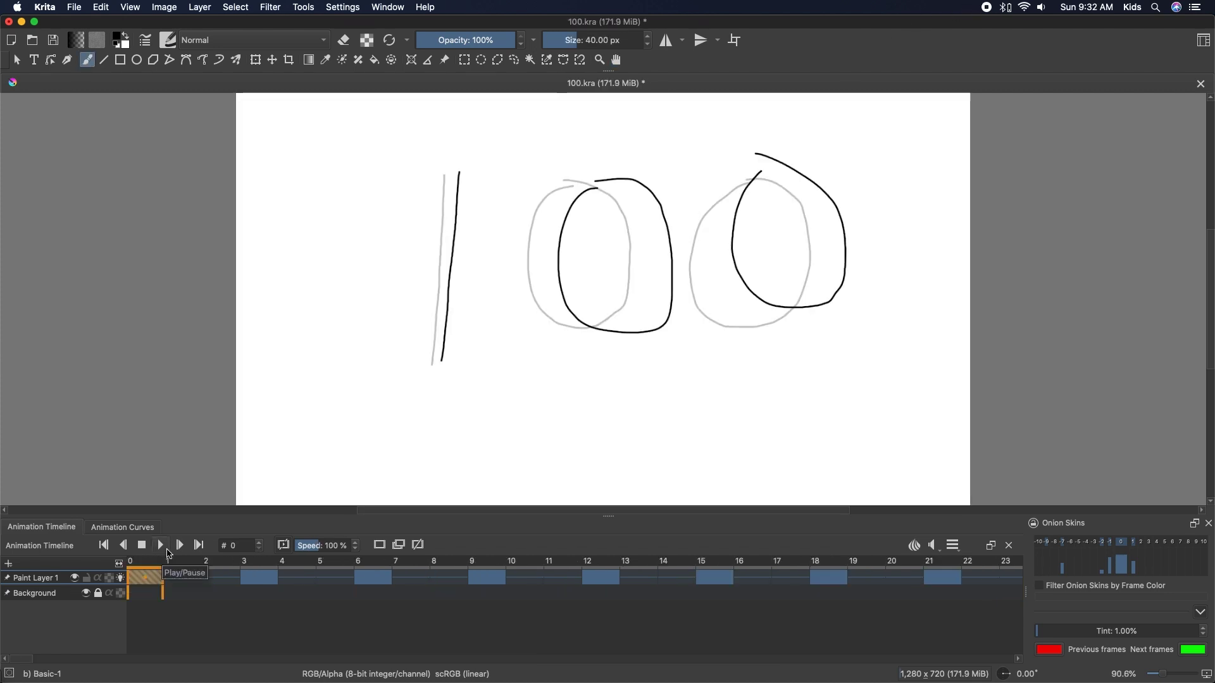
Play the 100 animation, then paint a thick black test stroke and undo it
{"action": "left_click", "coordinate": [163, 548]}
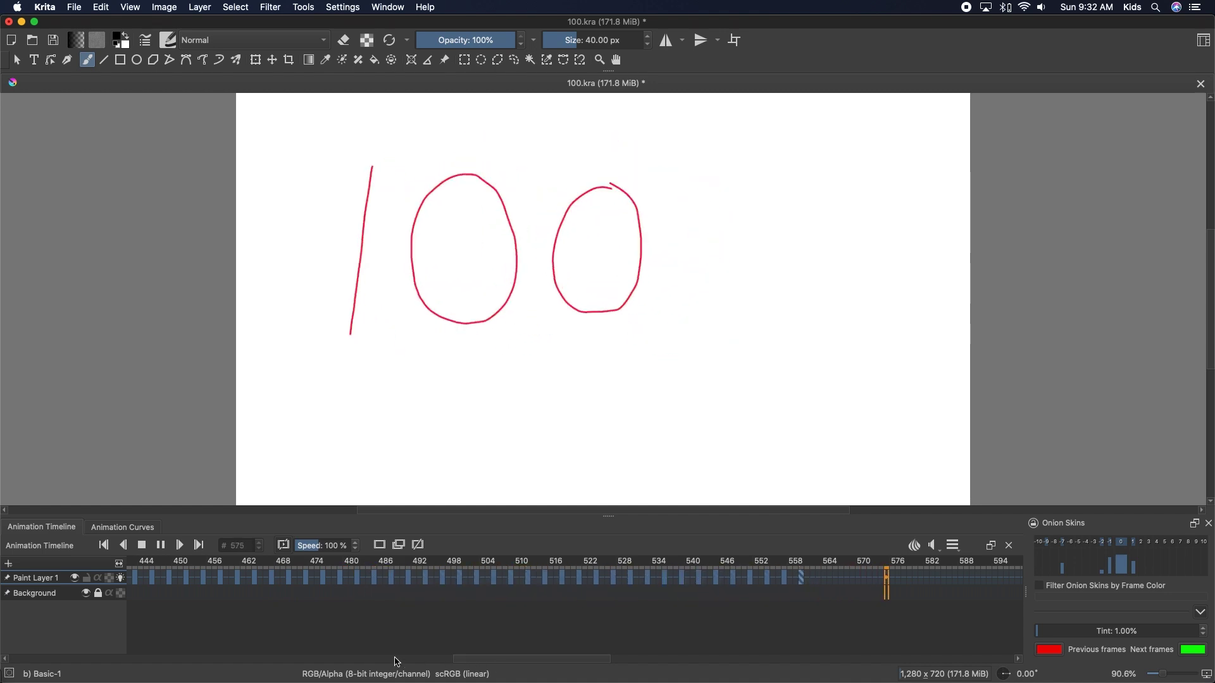
{"action": "scroll", "coordinate": [462, 661], "scroll_direction": "left", "scroll_amount": 3}
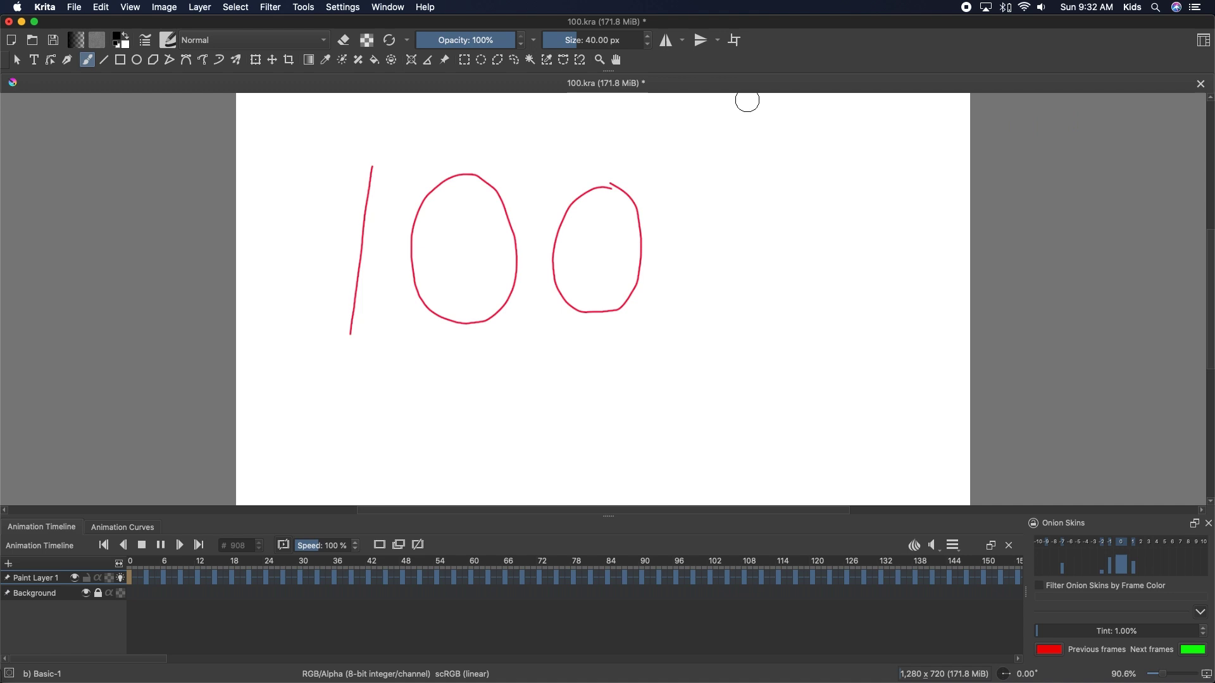
{"action": "left_click_drag", "start_coordinate": [739, 103], "coordinate": [1146, 210]}
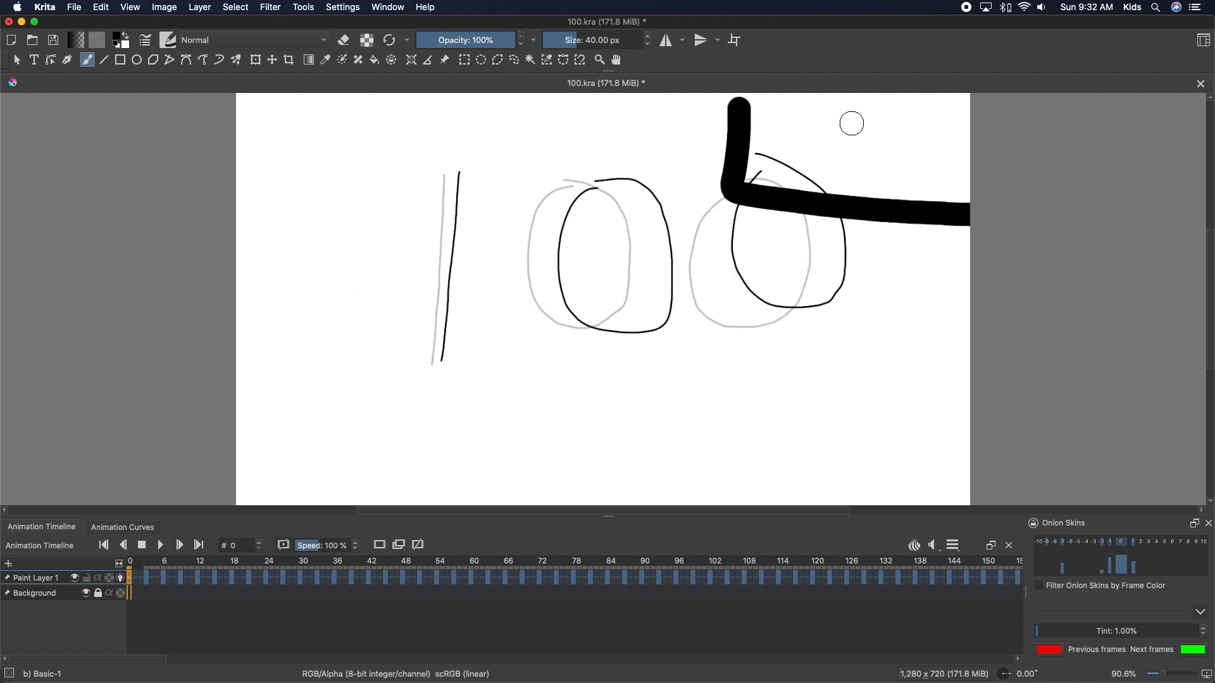
{"action": "key", "text": "ctrl+z"}
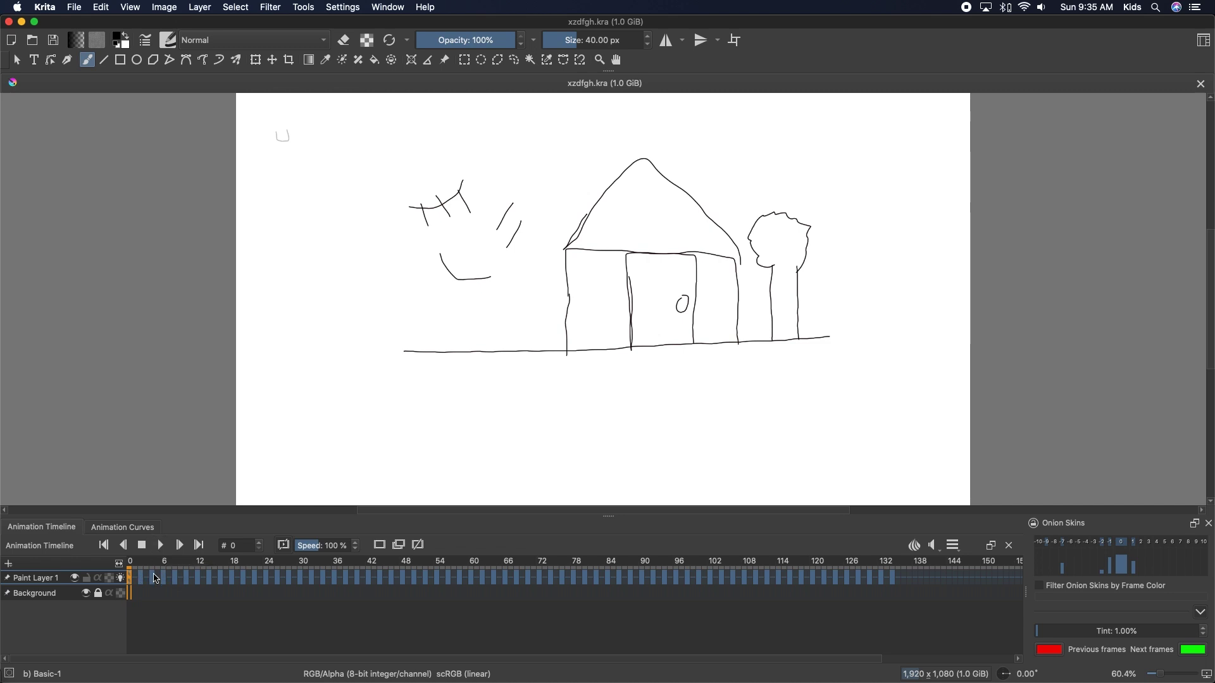
Check frames 4 and 0, then play the house animation, pausing at frame 69 and resuming
{"action": "left_click", "coordinate": [154, 578]}
{"action": "left_click", "coordinate": [129, 578]}
{"action": "left_click", "coordinate": [157, 545]}
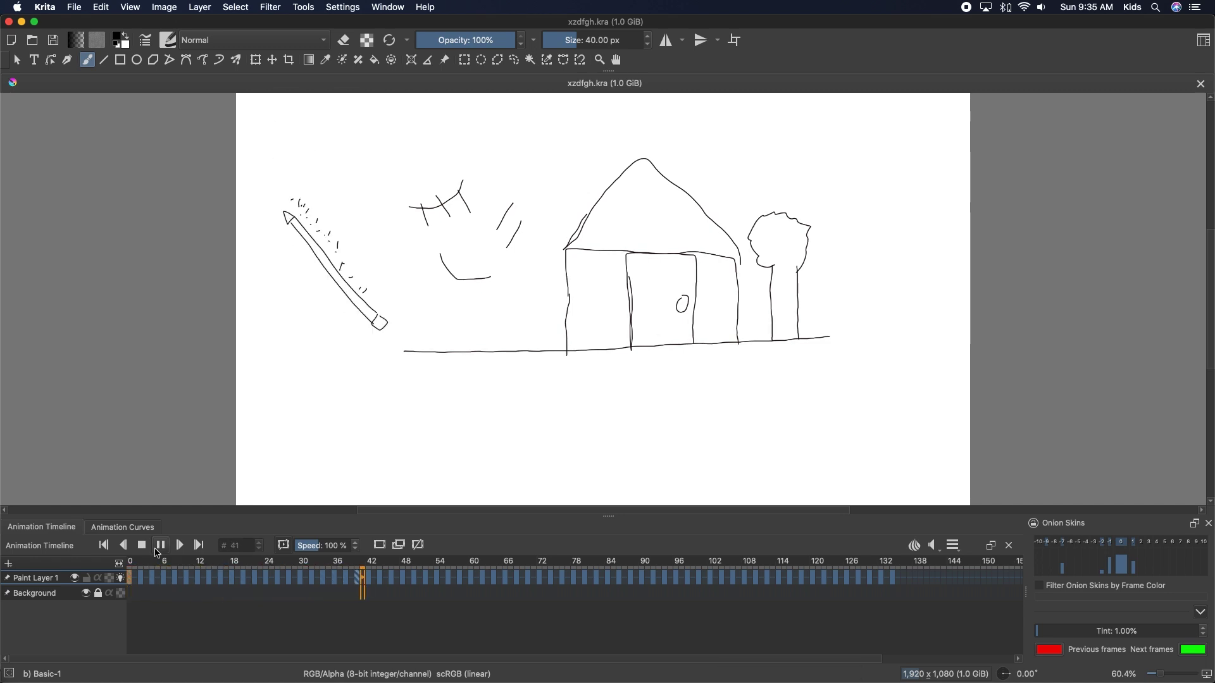
{"action": "left_click", "coordinate": [157, 550]}
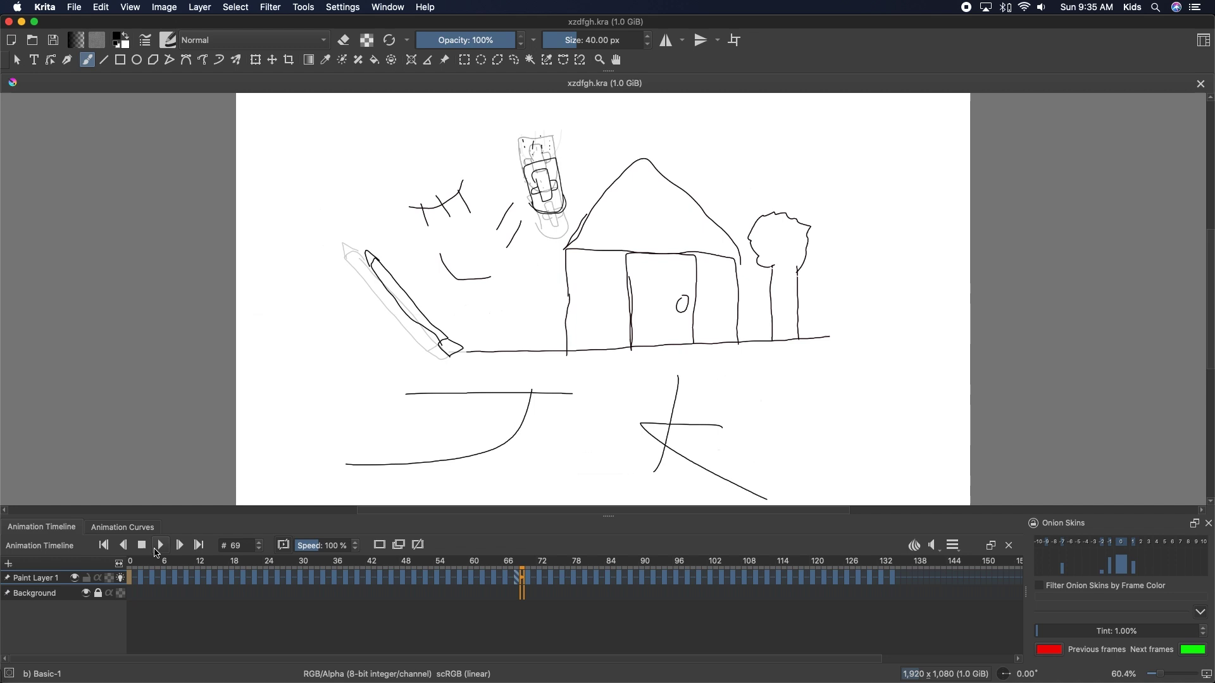
{"action": "left_click", "coordinate": [158, 546]}
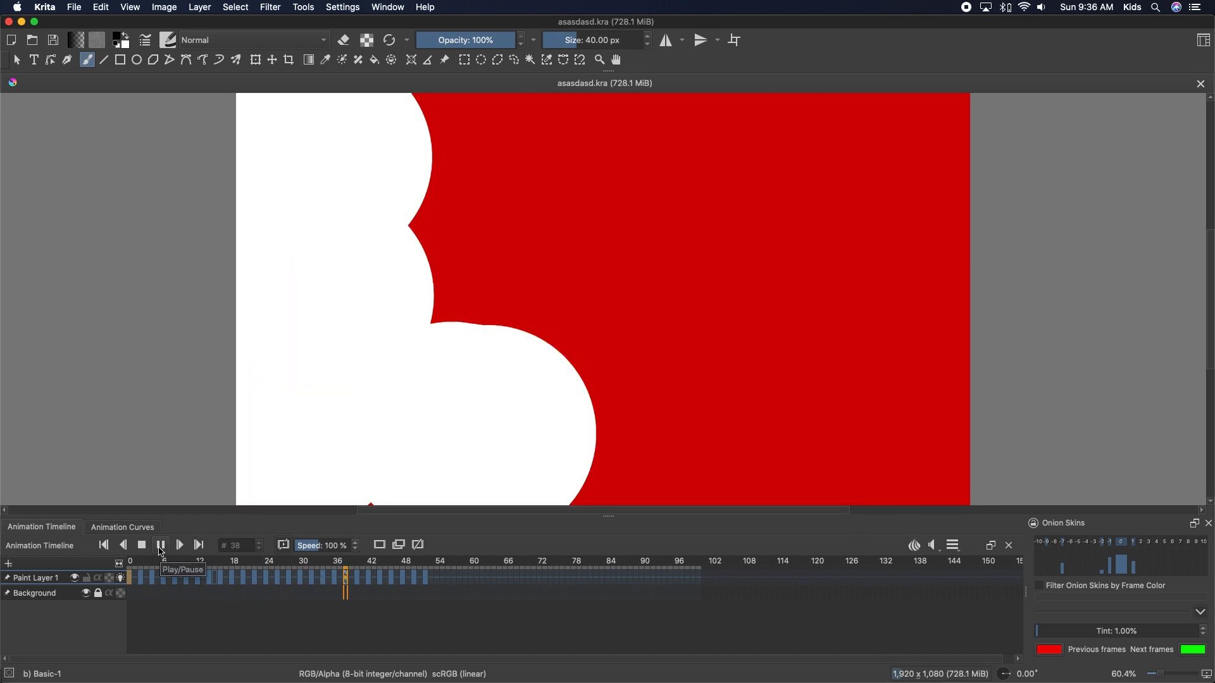
Pause at frame 66 and paint a thick black loop over the hillside
{"action": "left_click", "coordinate": [160, 546]}
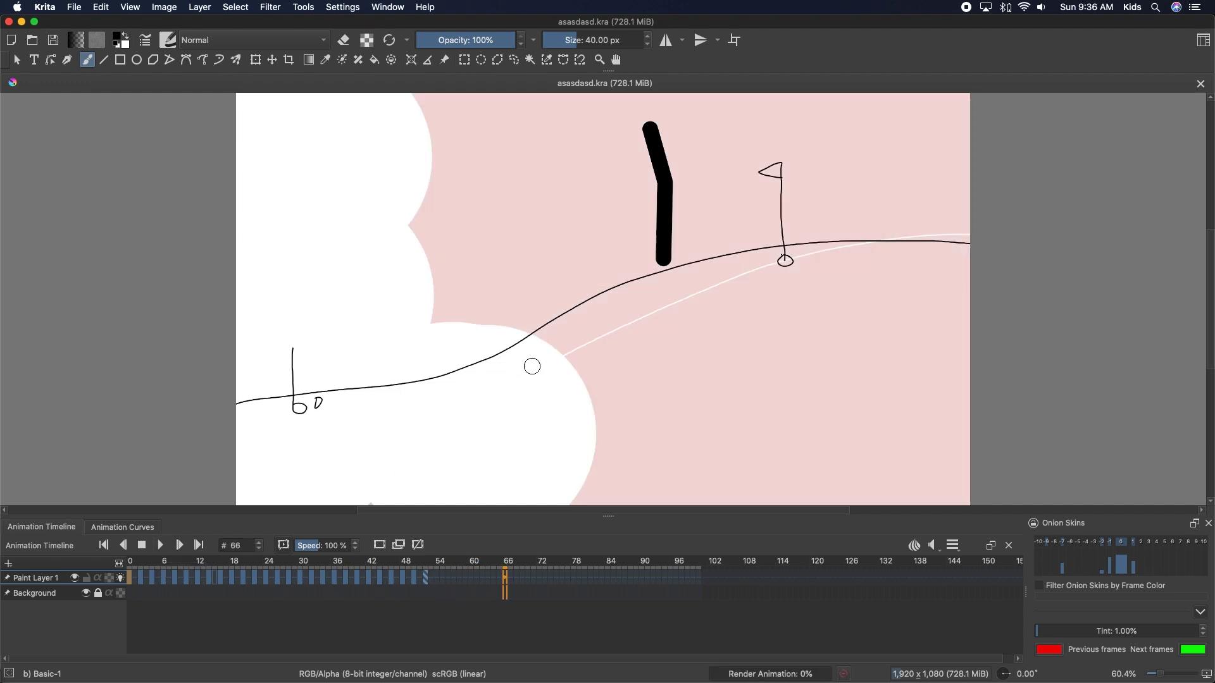
{"action": "left_click_drag", "start_coordinate": [544, 282], "coordinate": [486, 338]}
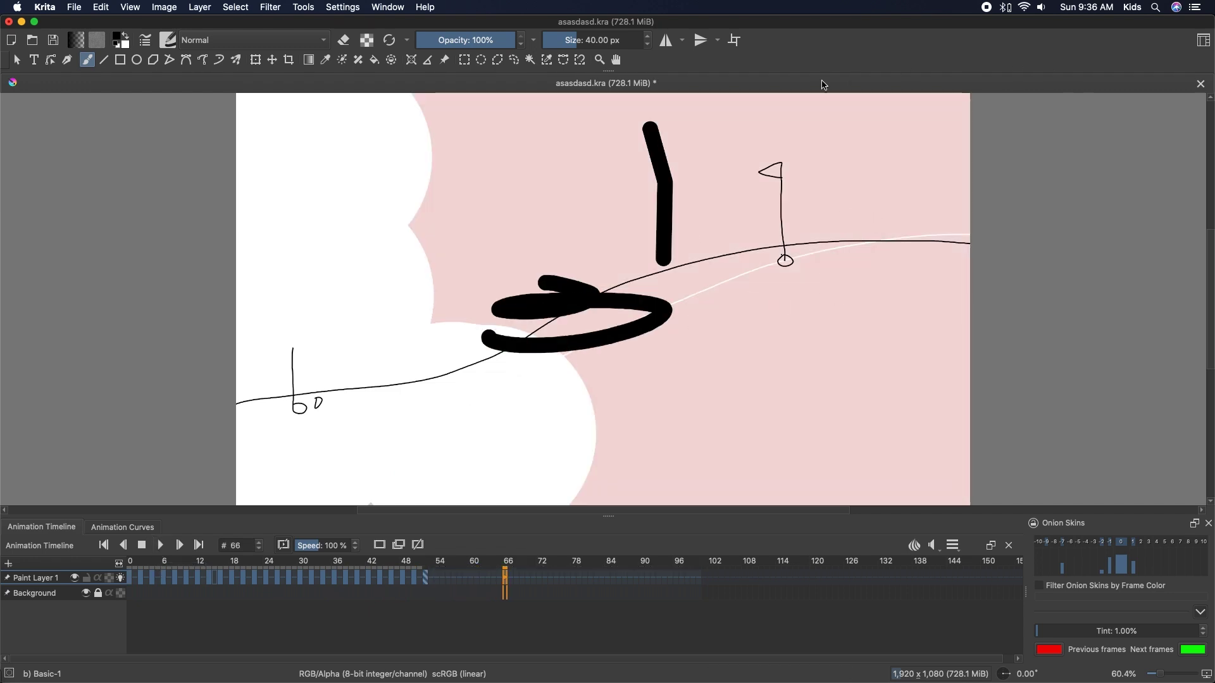
Close the modified TNT drawing through the save prompt and play the bghjhg street animation
{"action": "left_click", "coordinate": [9, 21]}
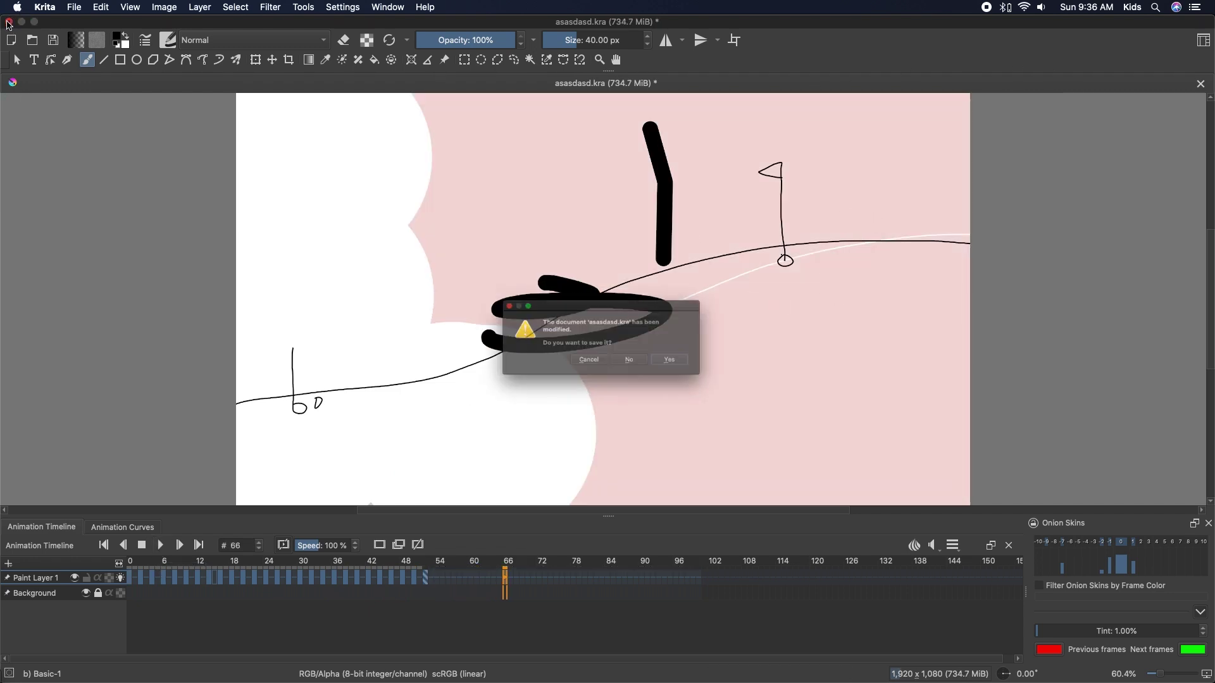
{"action": "left_click", "coordinate": [691, 367]}
{"action": "left_click", "coordinate": [159, 549]}
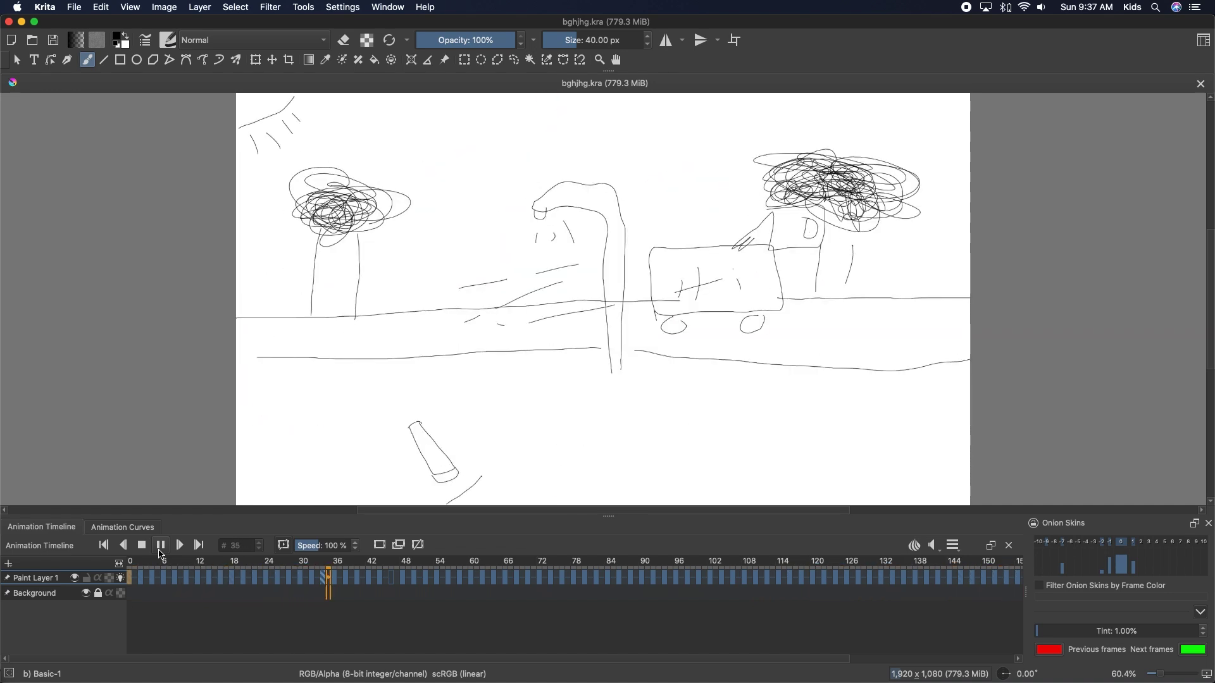
Stop playback and restart the street animation through to the red scribble frames near 185
{"action": "key", "text": "space"}
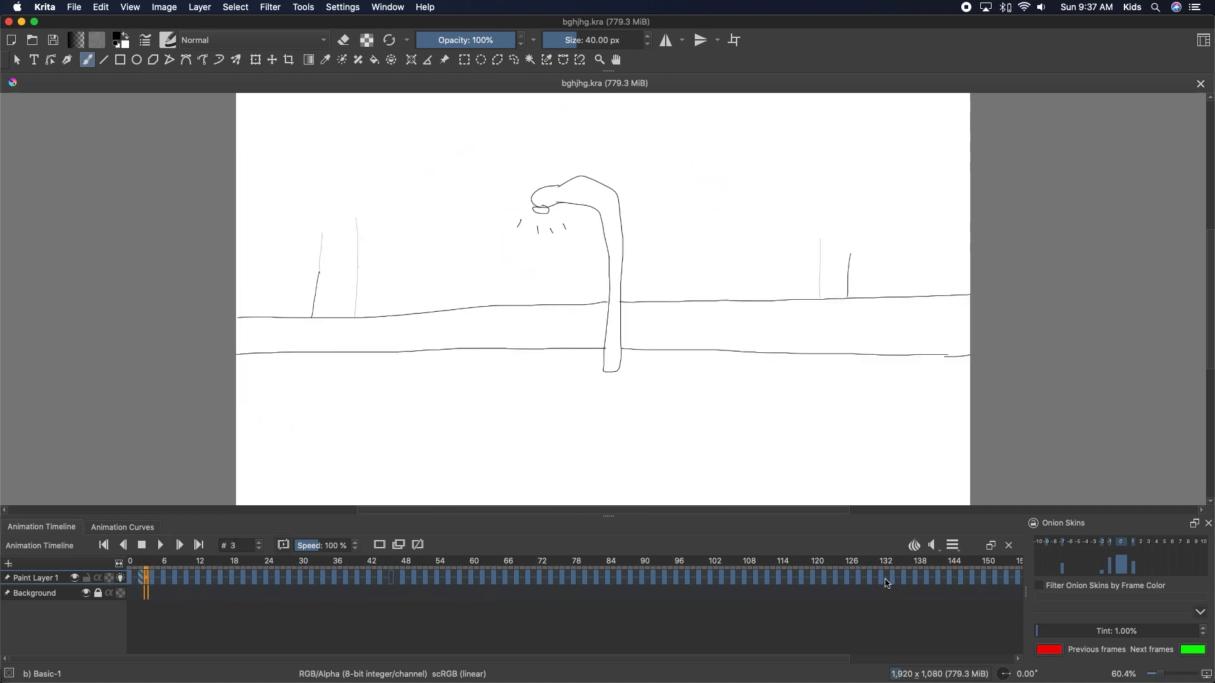
{"action": "left_click", "coordinate": [886, 583]}
{"action": "key", "text": "space"}
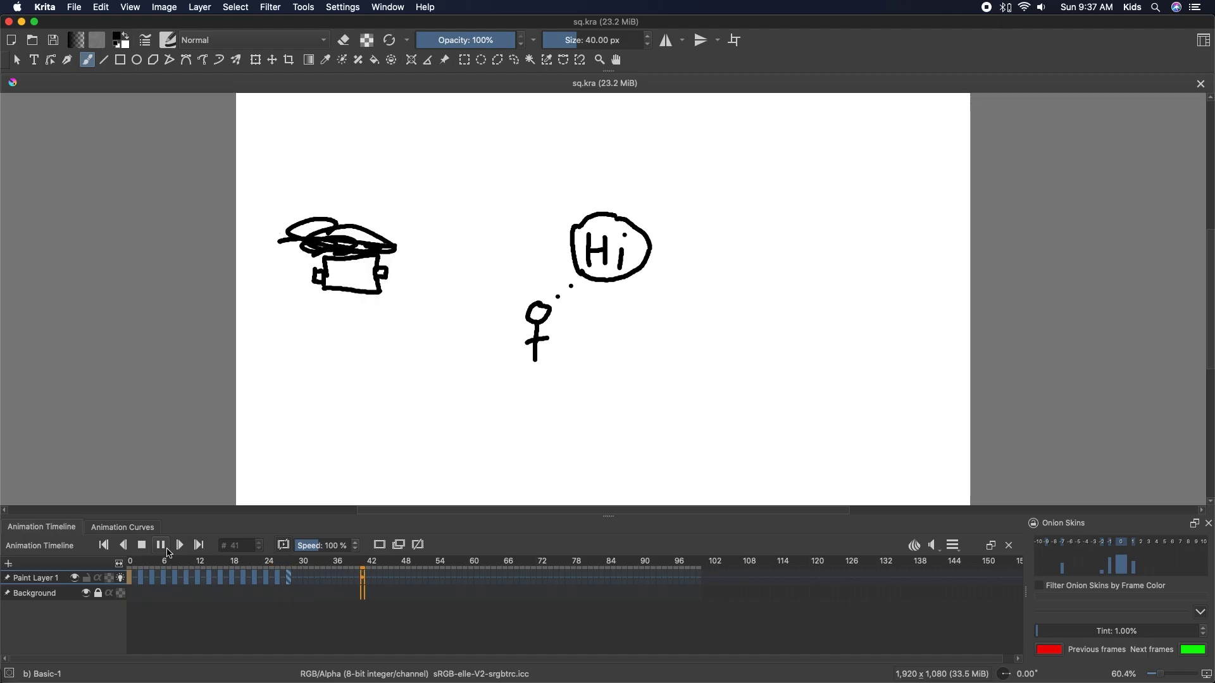
Stop the Hi animation, return to its first frame, and replay it
{"action": "left_click", "coordinate": [133, 577]}
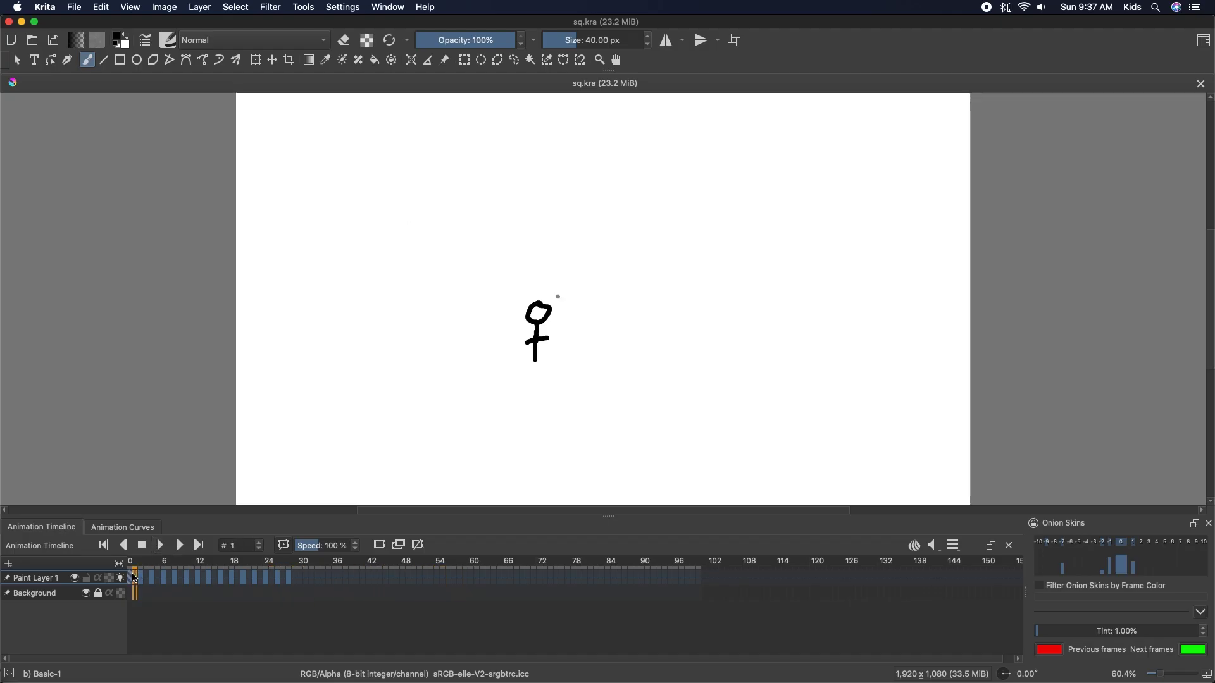
{"action": "left_click", "coordinate": [158, 546]}
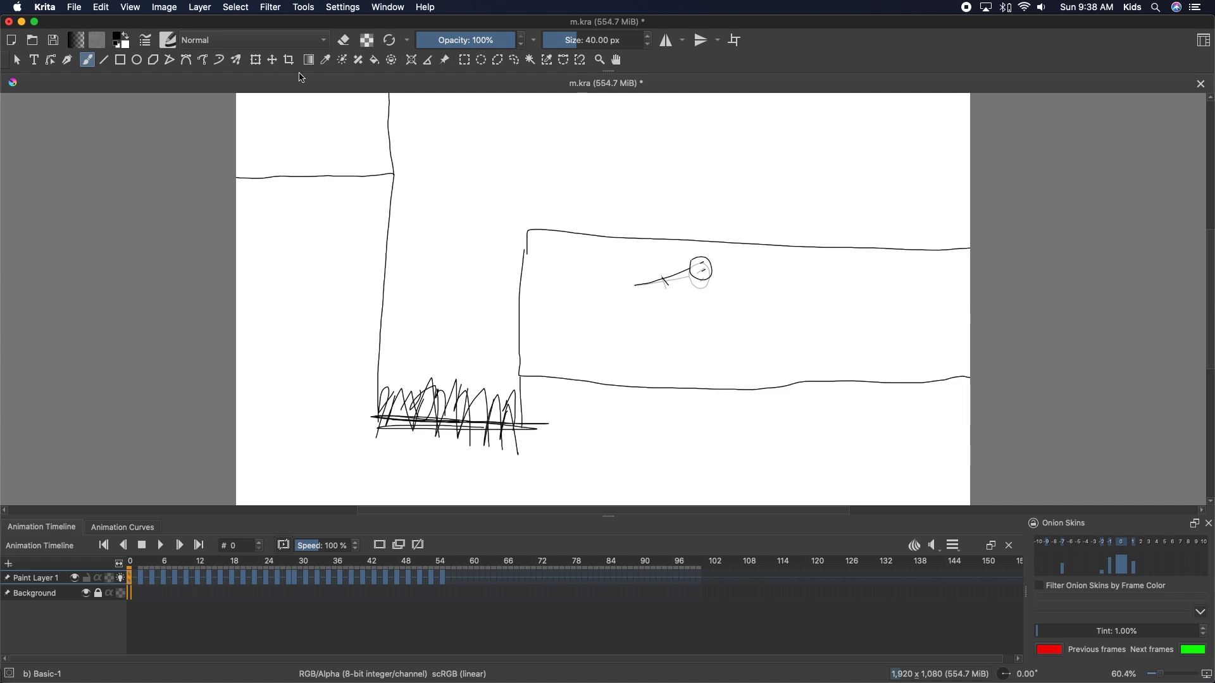
Shrink the brush to about 2 px and draw a ground line to the right edge, redoing one misplaced stroke
{"action": "left_click_drag", "start_coordinate": [591, 40], "coordinate": [590, 46]}
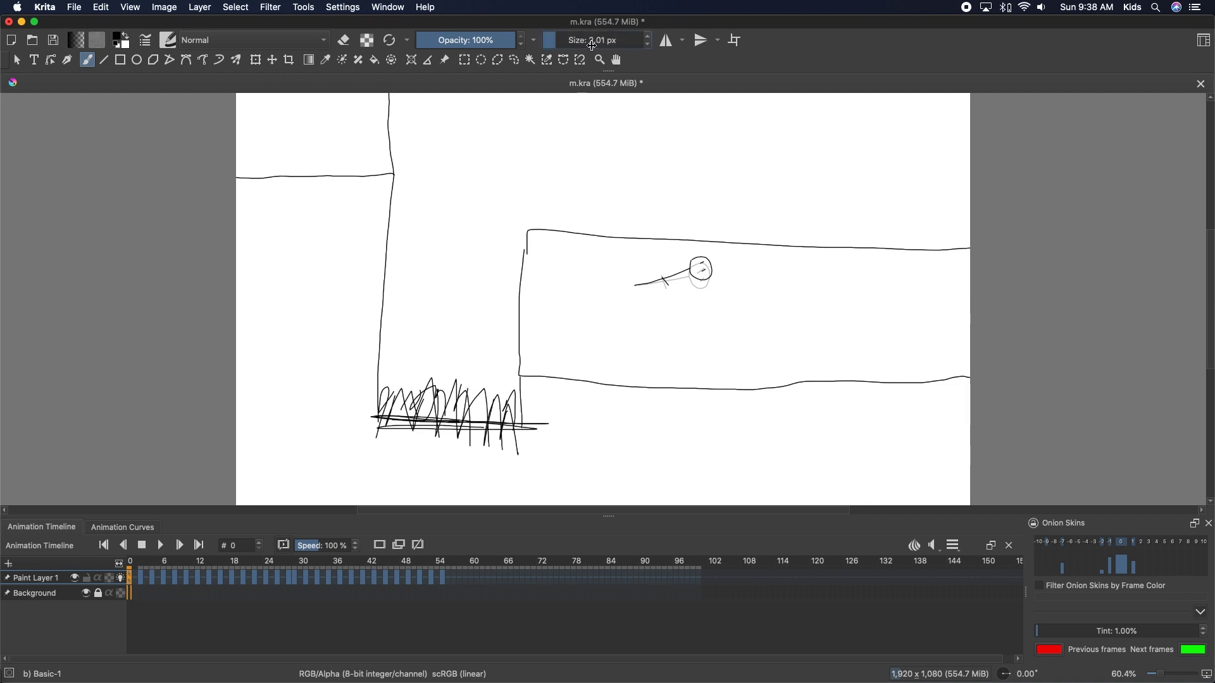
{"action": "left_click_drag", "start_coordinate": [236, 432], "coordinate": [654, 435]}
{"action": "key", "text": "ctrl+z"}
{"action": "left_click_drag", "start_coordinate": [522, 426], "coordinate": [971, 444]}
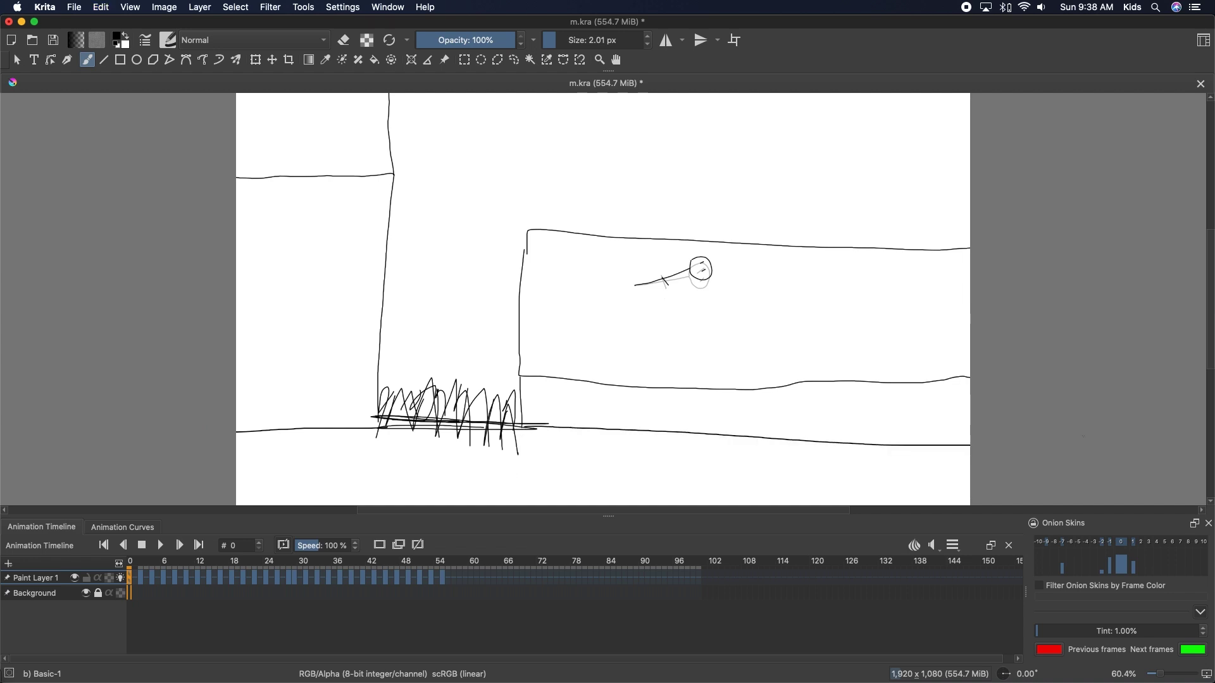
Play and restart the cliff animation several times, stopping on frame 56 and stepping back one
{"action": "left_click", "coordinate": [162, 547]}
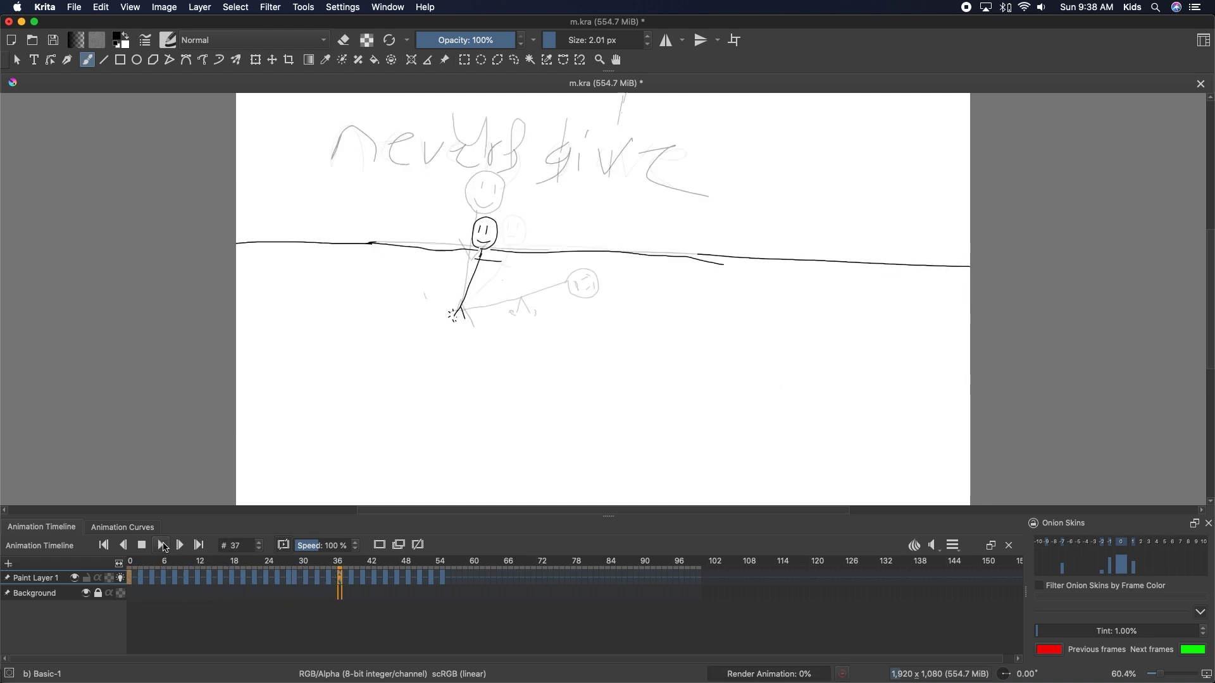
{"action": "left_click", "coordinate": [162, 547]}
{"action": "left_click", "coordinate": [159, 546]}
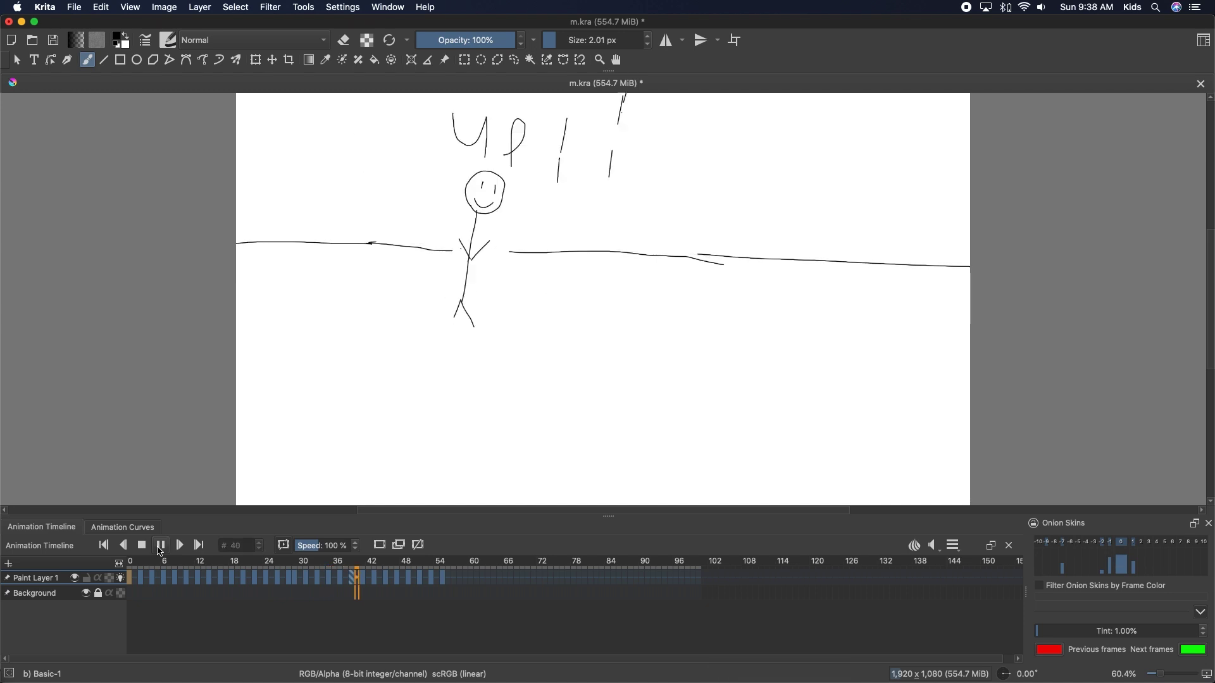
{"action": "left_click", "coordinate": [159, 547]}
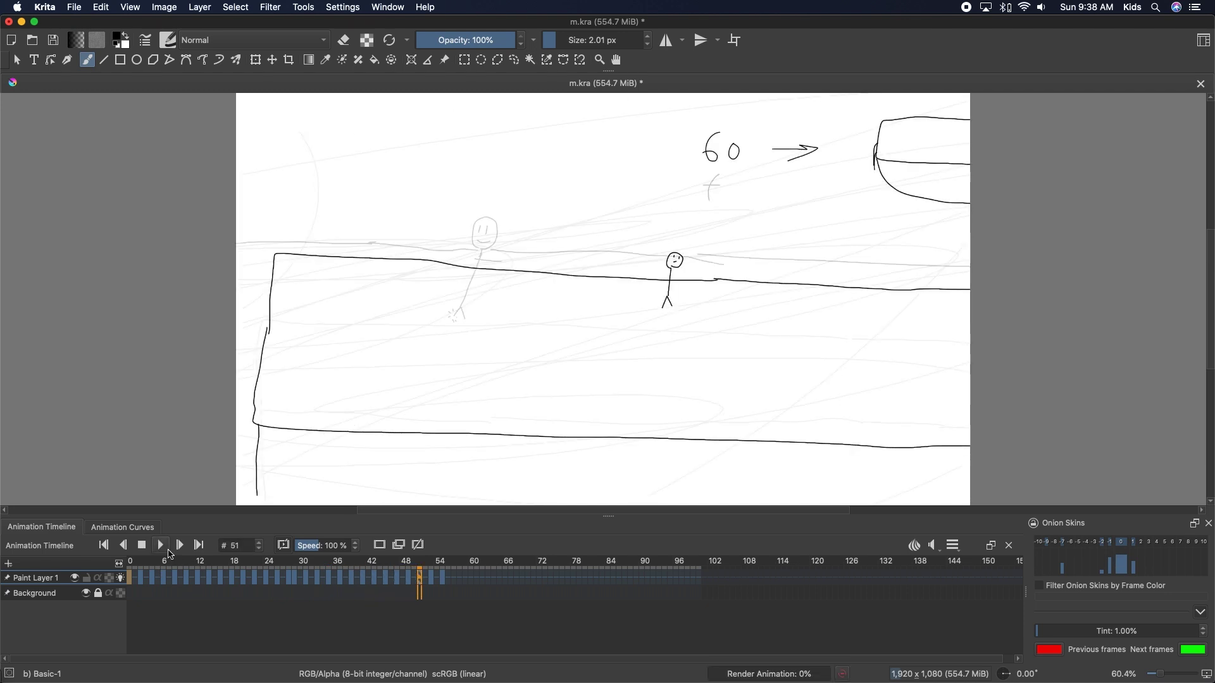
{"action": "left_click", "coordinate": [130, 575]}
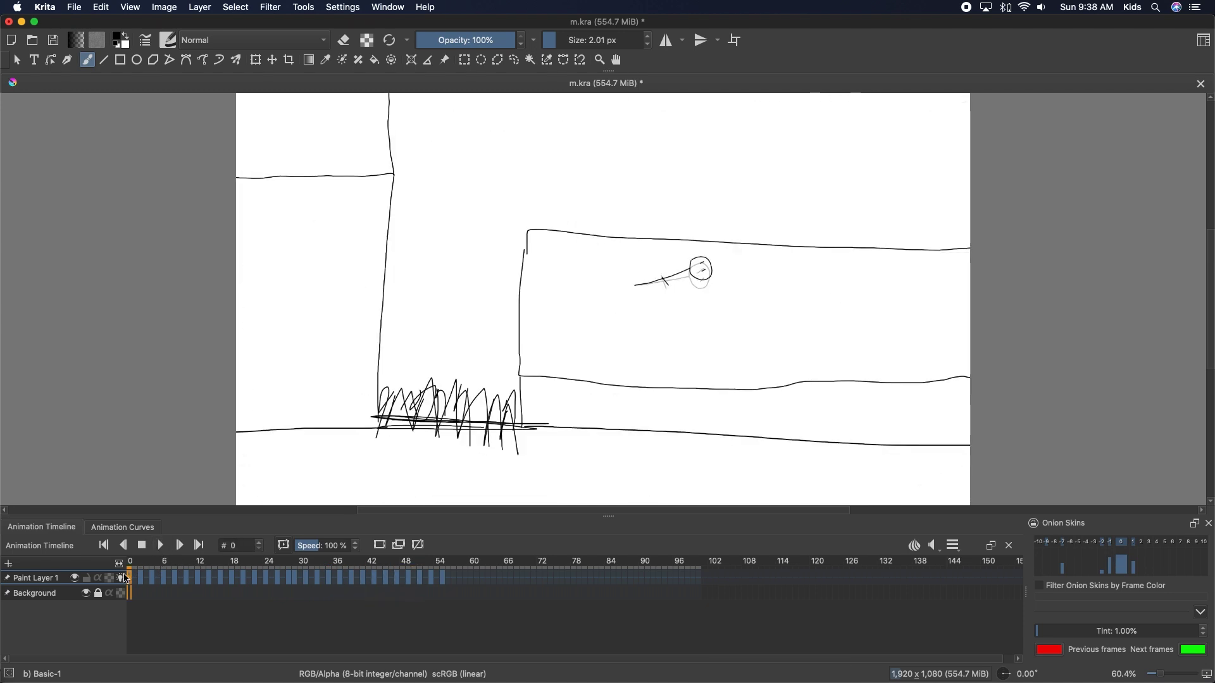
{"action": "left_click", "coordinate": [161, 547]}
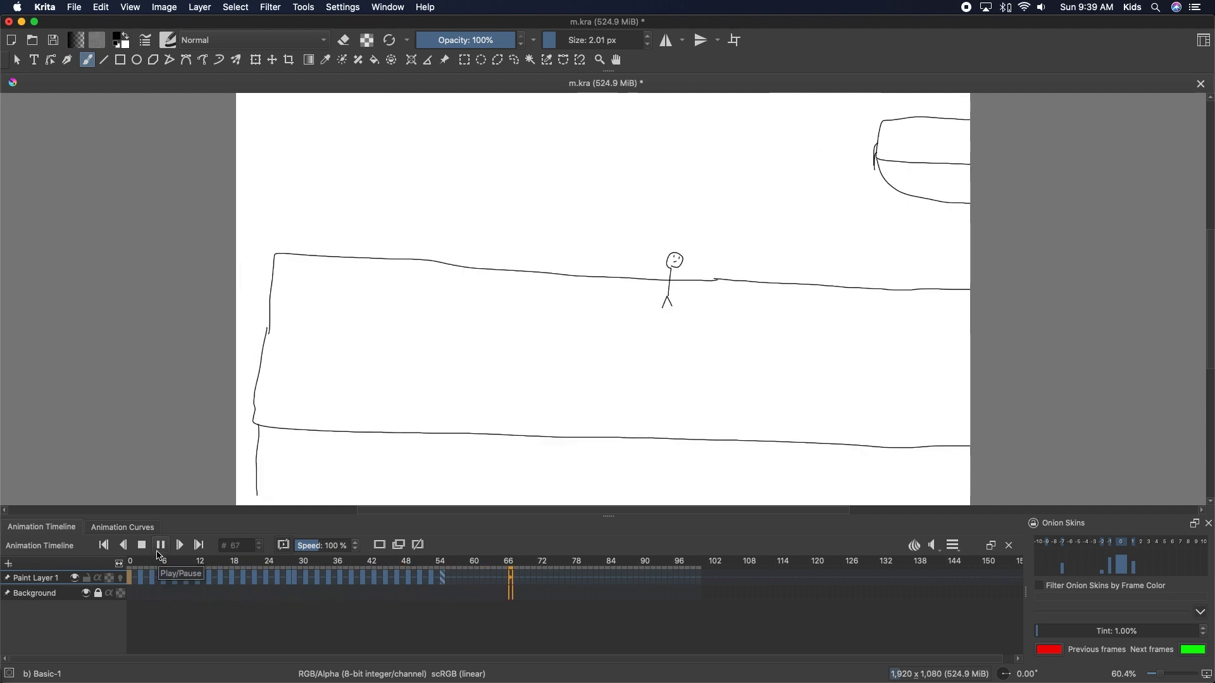
{"action": "left_click", "coordinate": [160, 549]}
{"action": "left_click", "coordinate": [446, 577]}
{"action": "key", "text": "Left"}
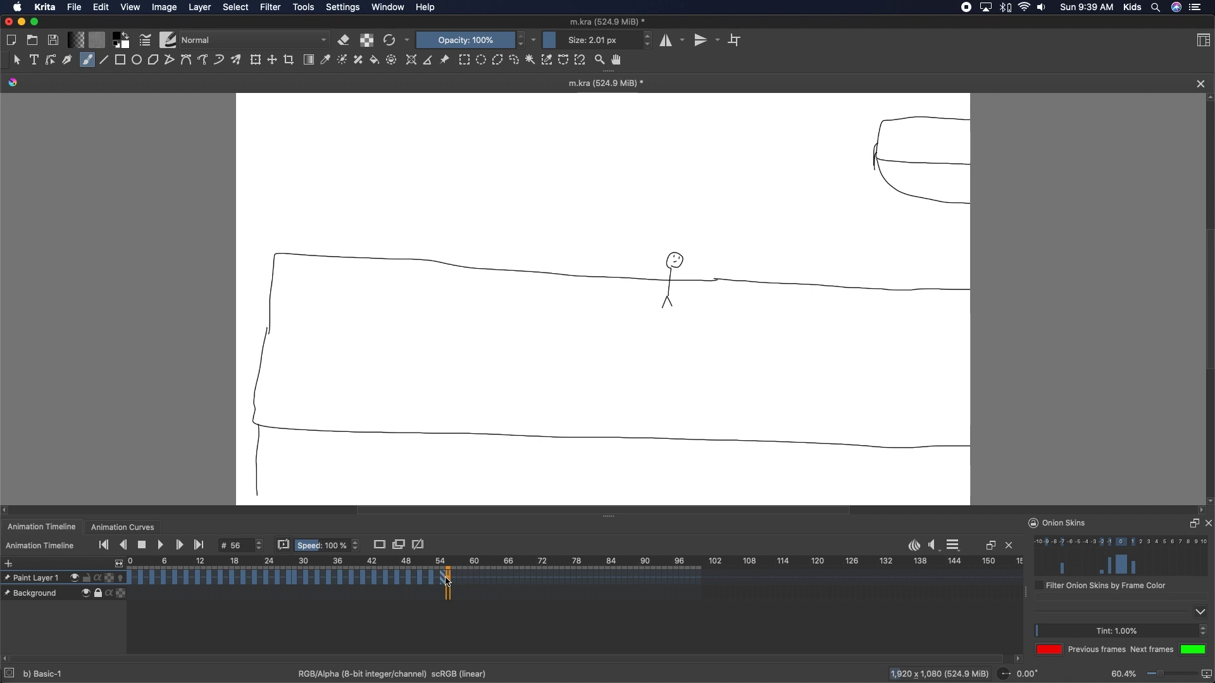
Insert multiple hold frames across the selected frames 0–56
{"action": "left_click_drag", "start_coordinate": [447, 577], "coordinate": [133, 577]}
{"action": "right_click", "coordinate": [145, 576]}
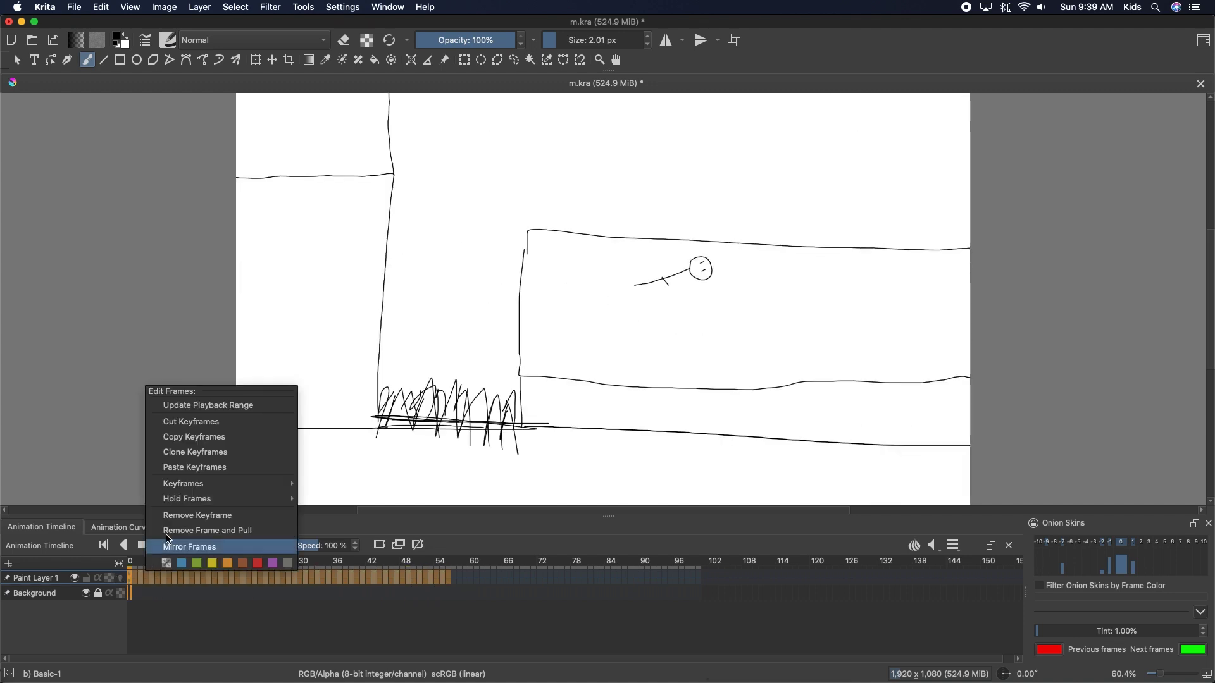
{"action": "mouse_move", "coordinate": [188, 498]}
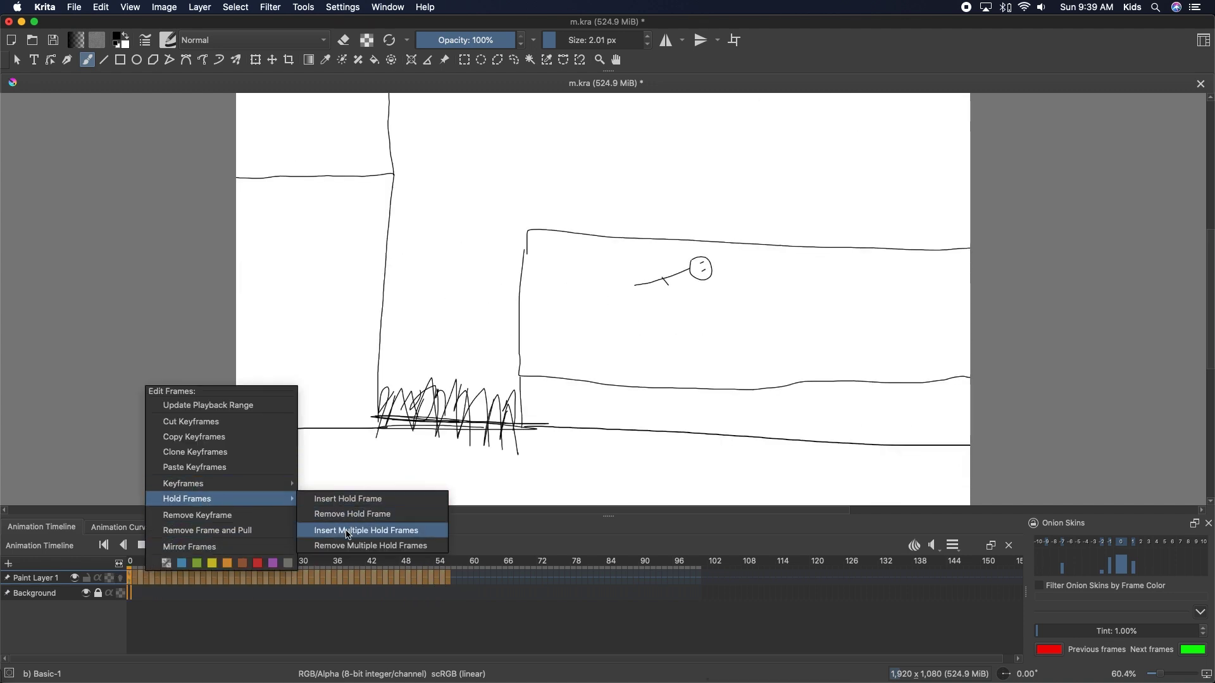
{"action": "left_click", "coordinate": [348, 533]}
{"action": "left_click", "coordinate": [629, 363]}
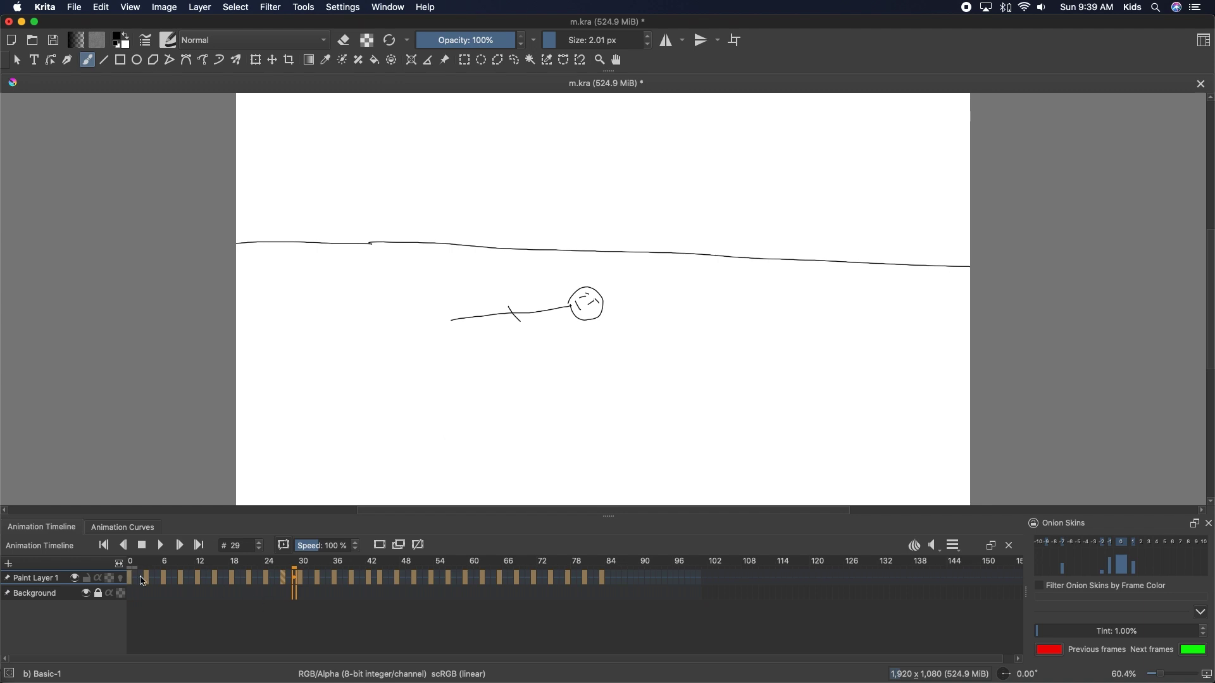
Play the slowed animation from frame 0, now running to frame 84, then stop
{"action": "left_click", "coordinate": [130, 580]}
{"action": "left_click", "coordinate": [160, 548]}
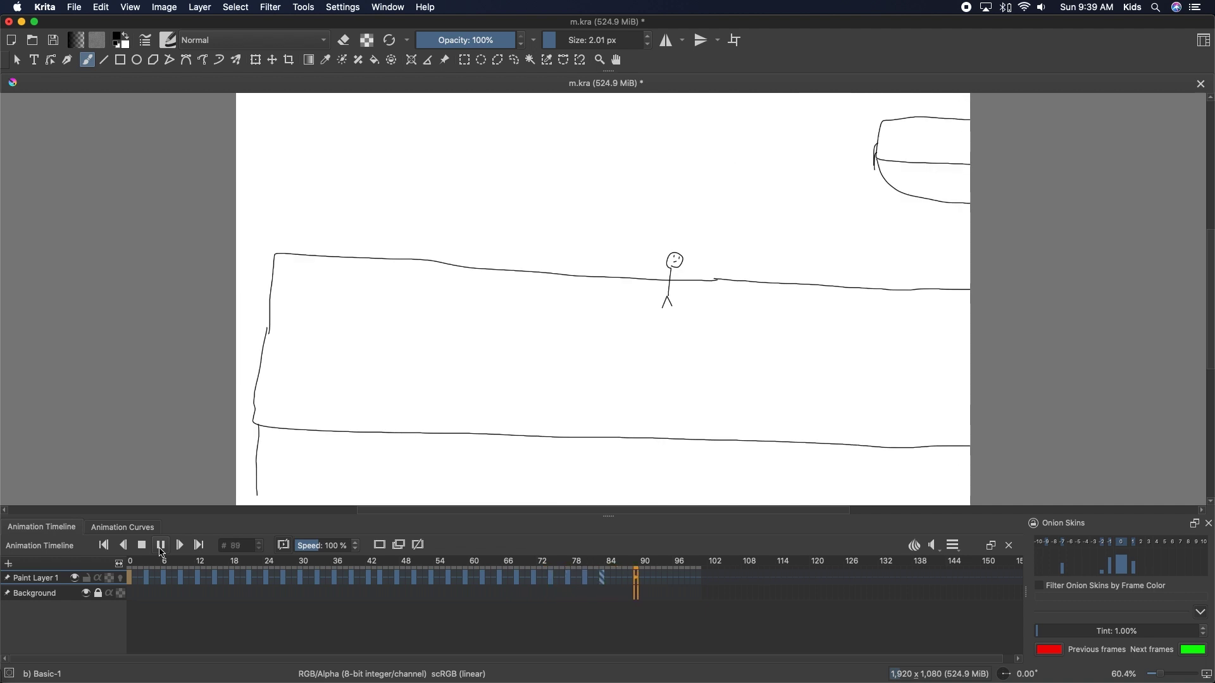
{"action": "key", "text": "space"}
On frame 117, draw an extra stroke along the cliff's edge
{"action": "left_click", "coordinate": [602, 583]}
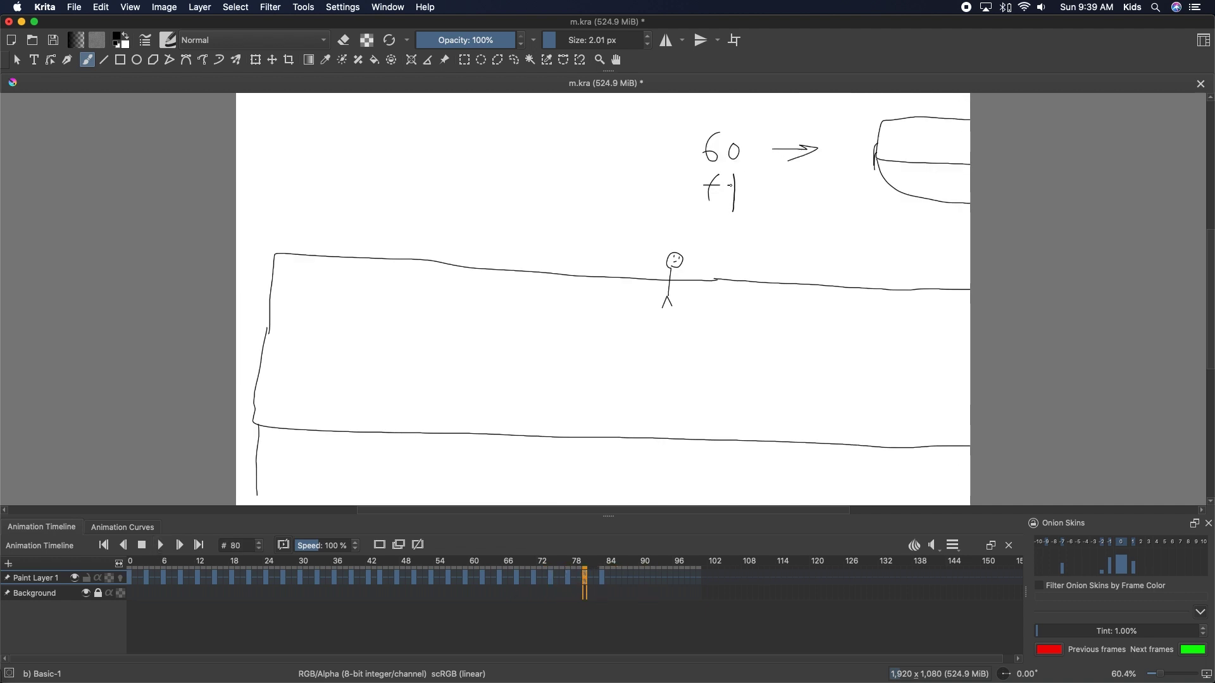
{"action": "left_click", "coordinate": [605, 581]}
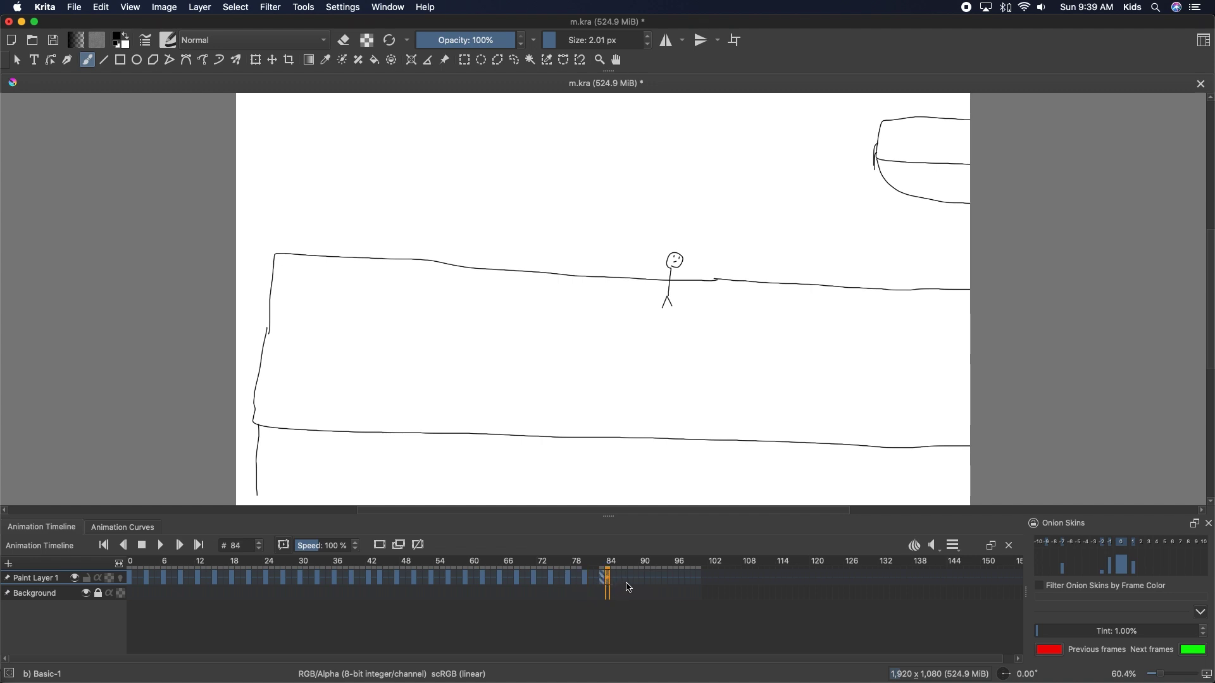
{"action": "left_click_drag", "start_coordinate": [627, 586], "coordinate": [951, 588]}
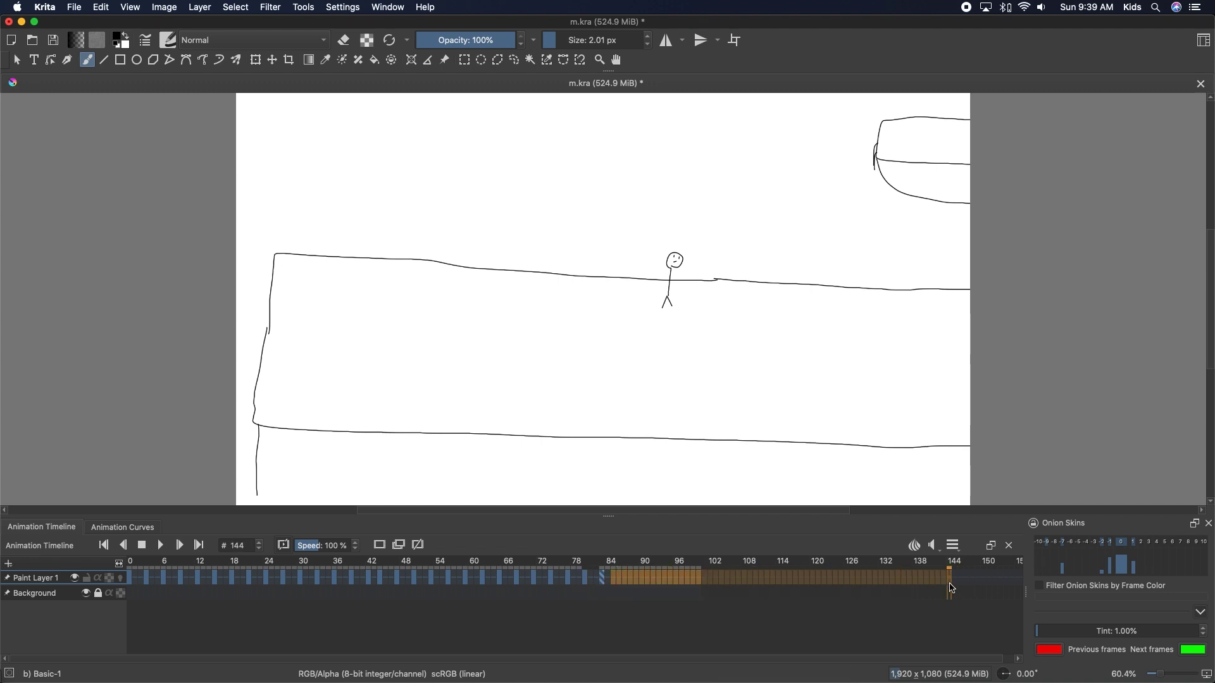
{"action": "left_click", "coordinate": [796, 583]}
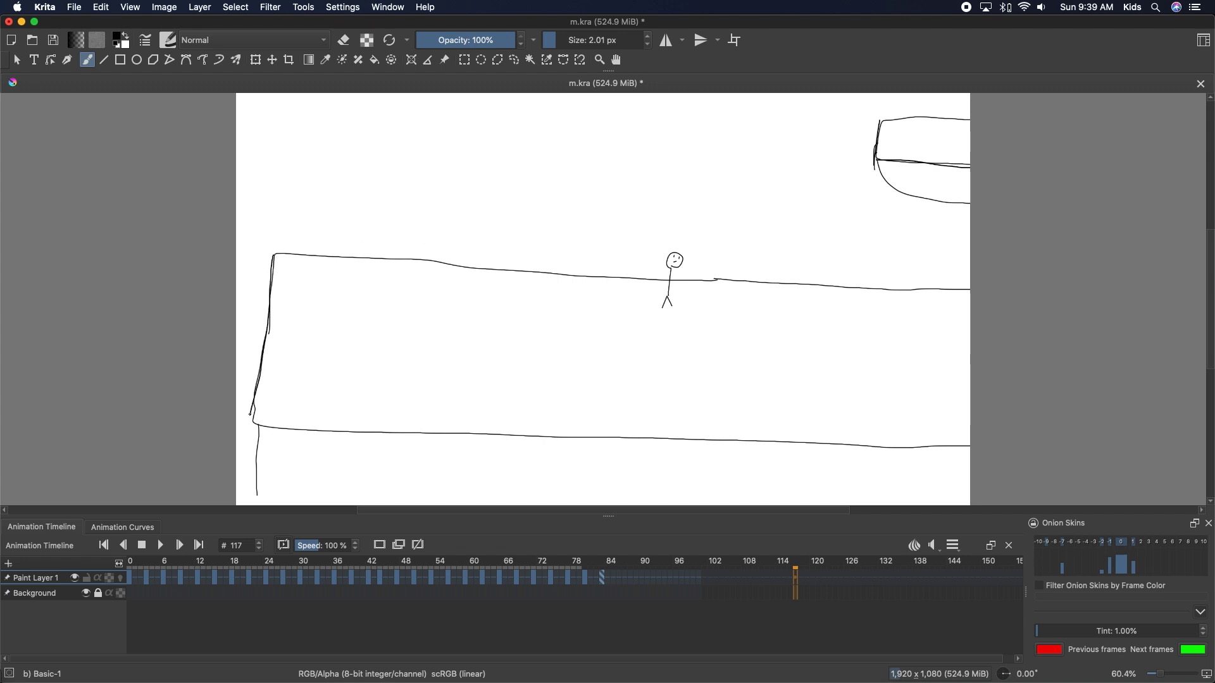
{"action": "left_click_drag", "start_coordinate": [256, 419], "coordinate": [1059, 468]}
Replay the animation from frame 49, stopping on the final cliff frame
{"action": "left_click", "coordinate": [410, 571]}
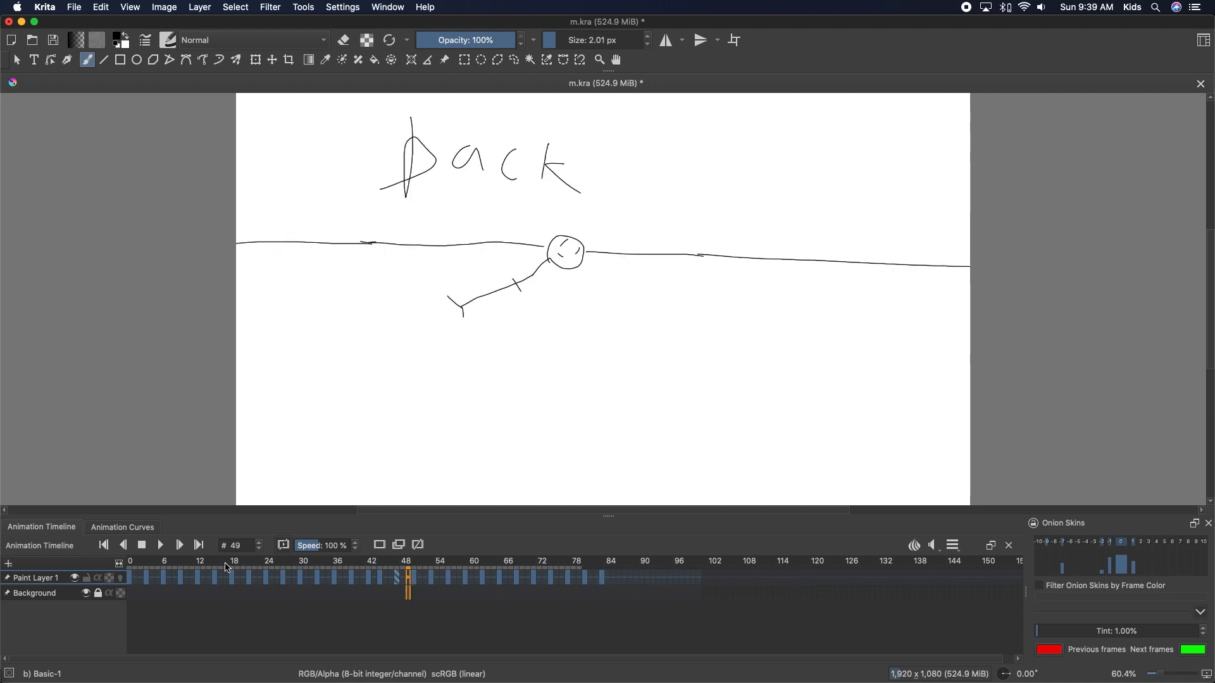
{"action": "left_click", "coordinate": [161, 549]}
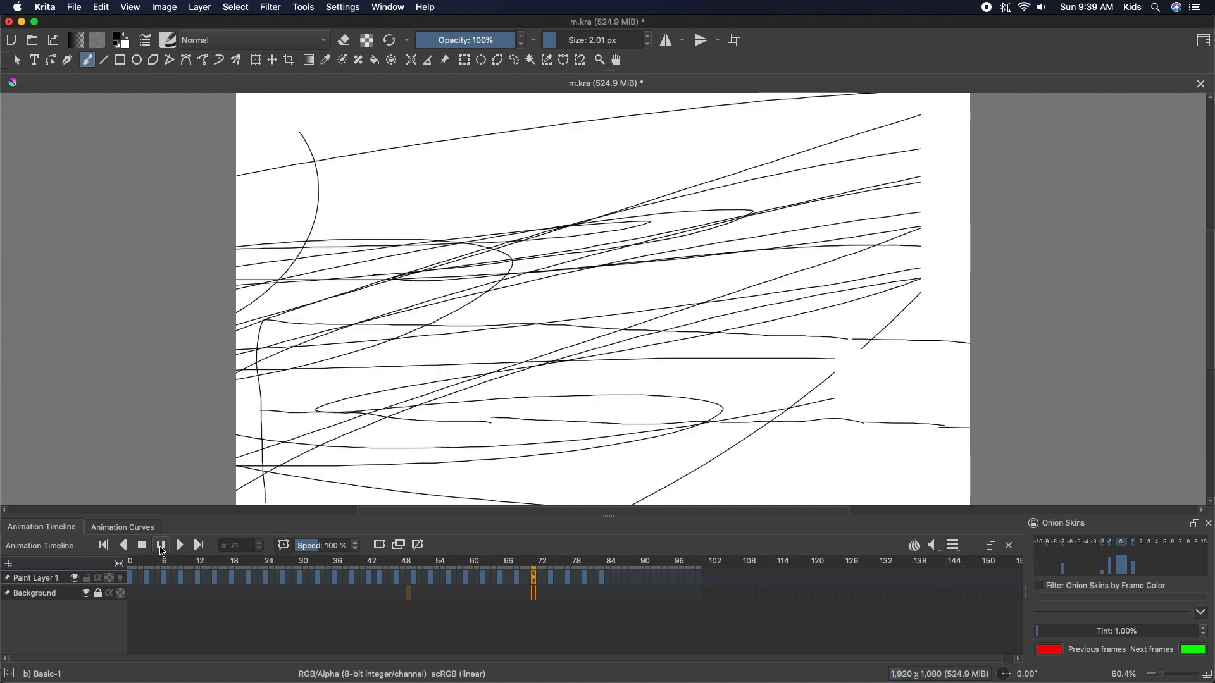
{"action": "left_click", "coordinate": [161, 546]}
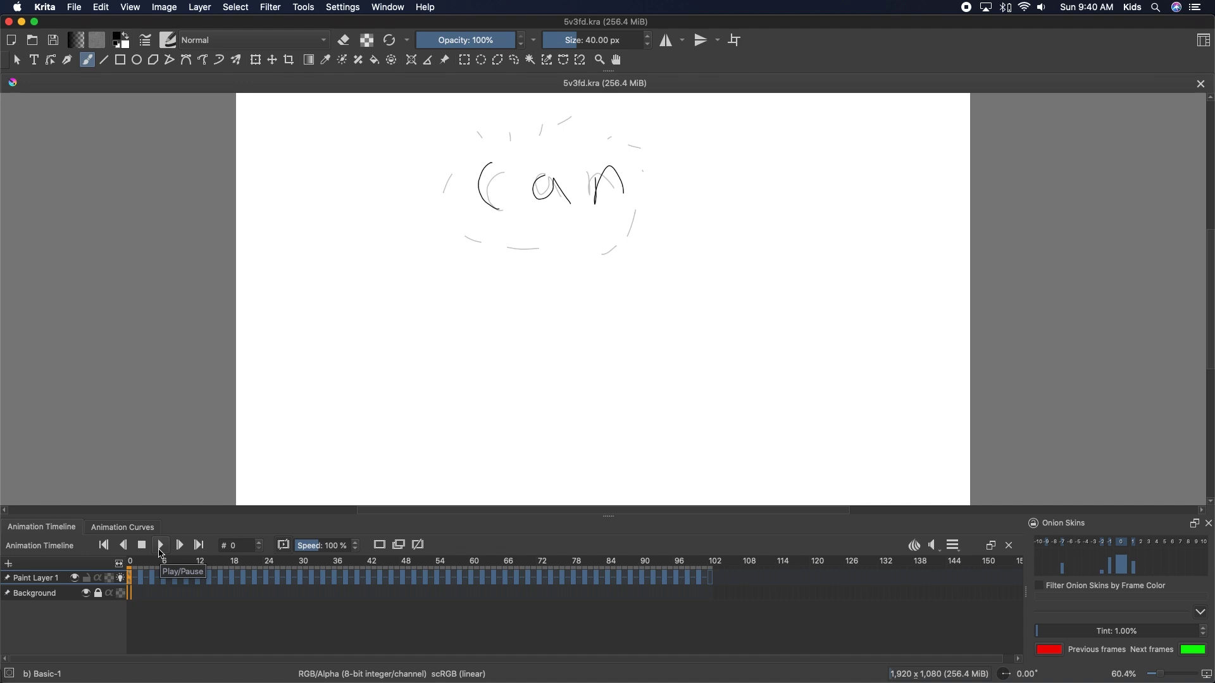
Play the handwritten-word animation, then stop just past the last drawing near frame 103
{"action": "left_click", "coordinate": [160, 546]}
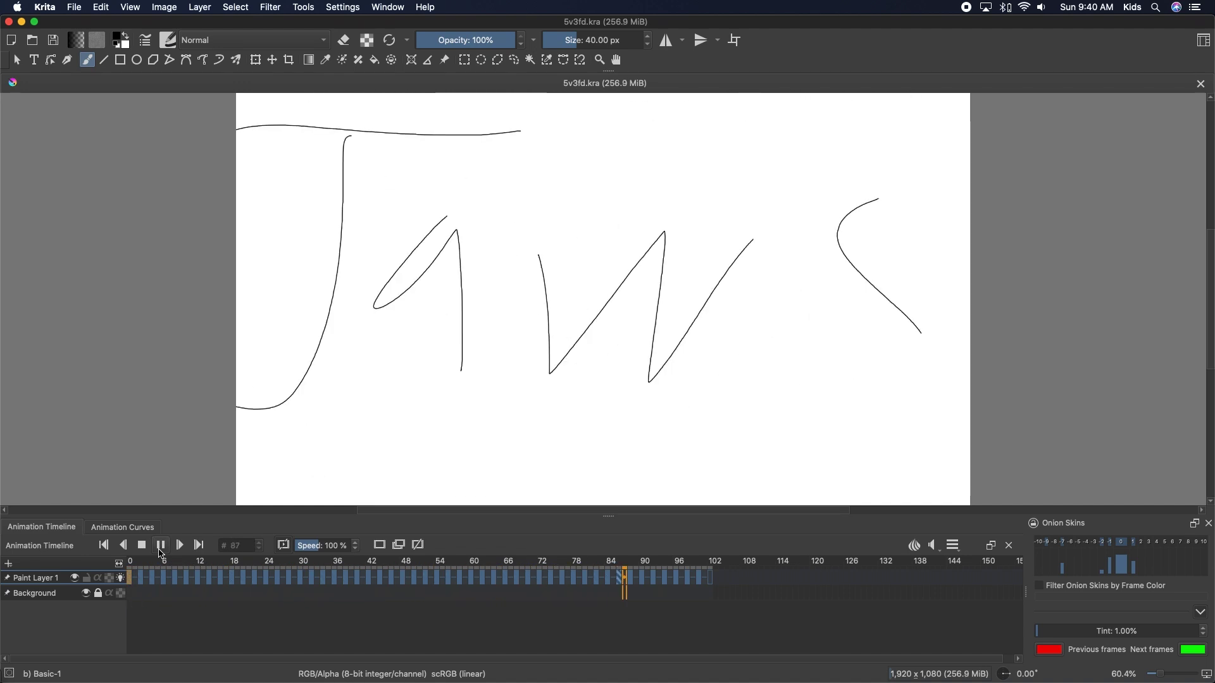
{"action": "left_click", "coordinate": [717, 571]}
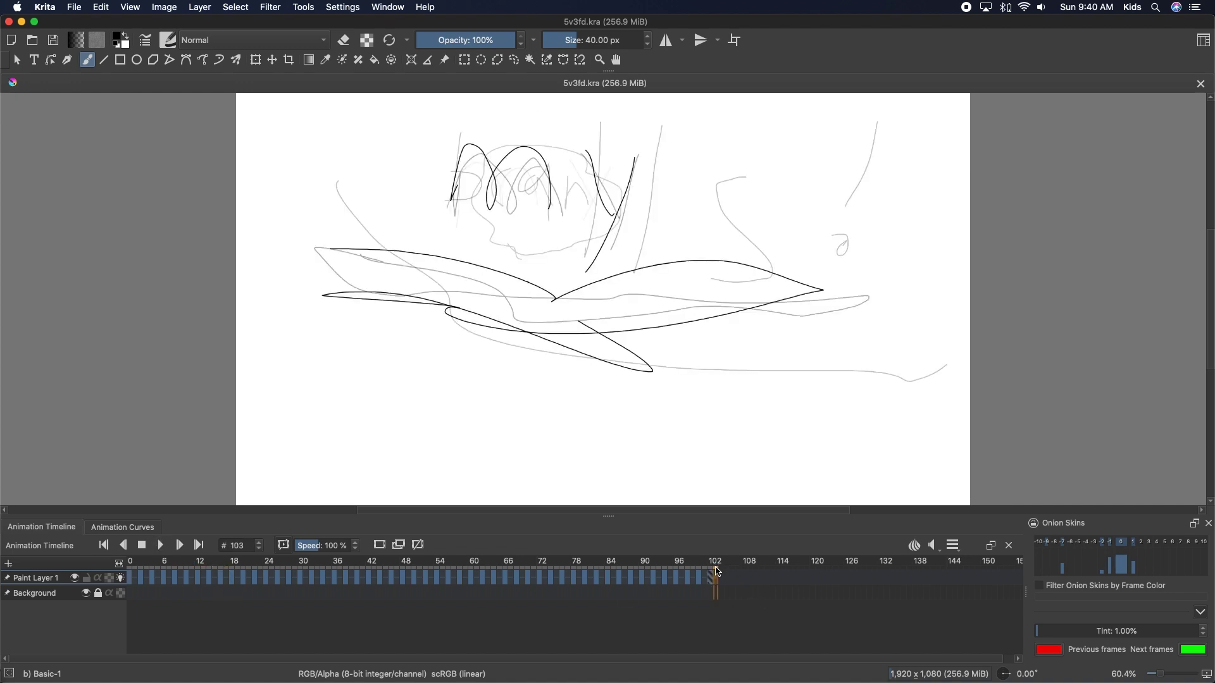
{"action": "left_click", "coordinate": [727, 591]}
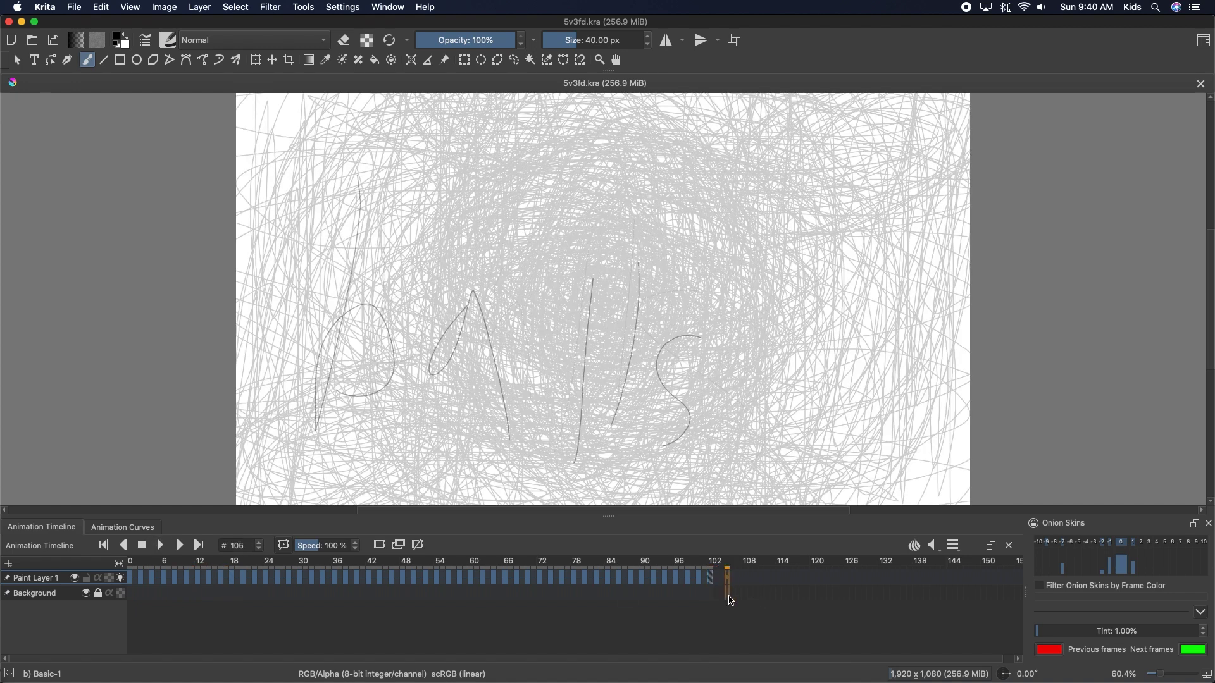